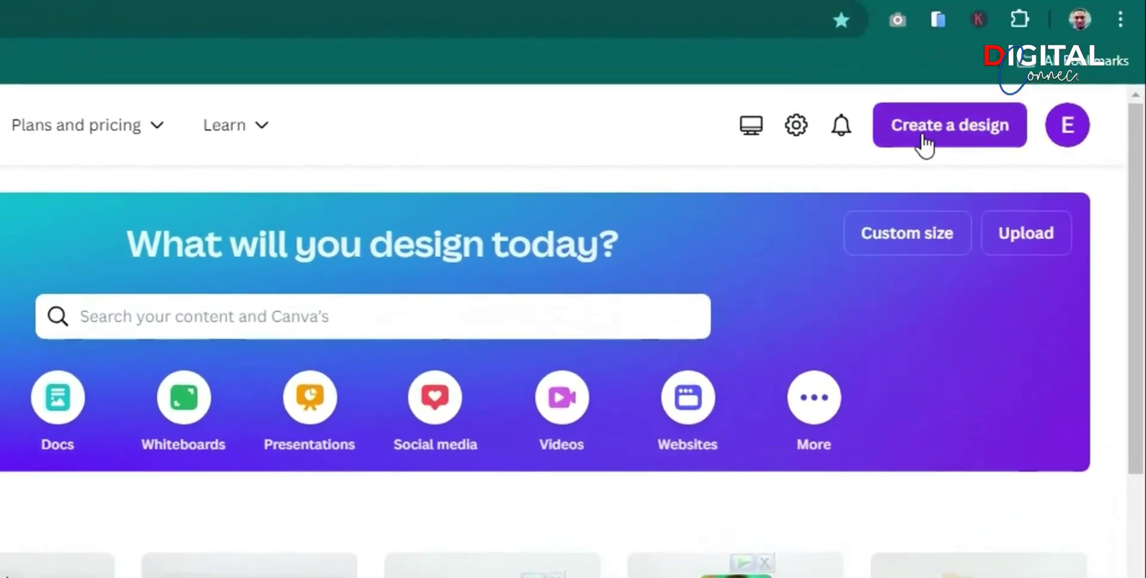
# Create a new 16:9 presentation and select its blank page 8.
pyautogui.click(984, 132)
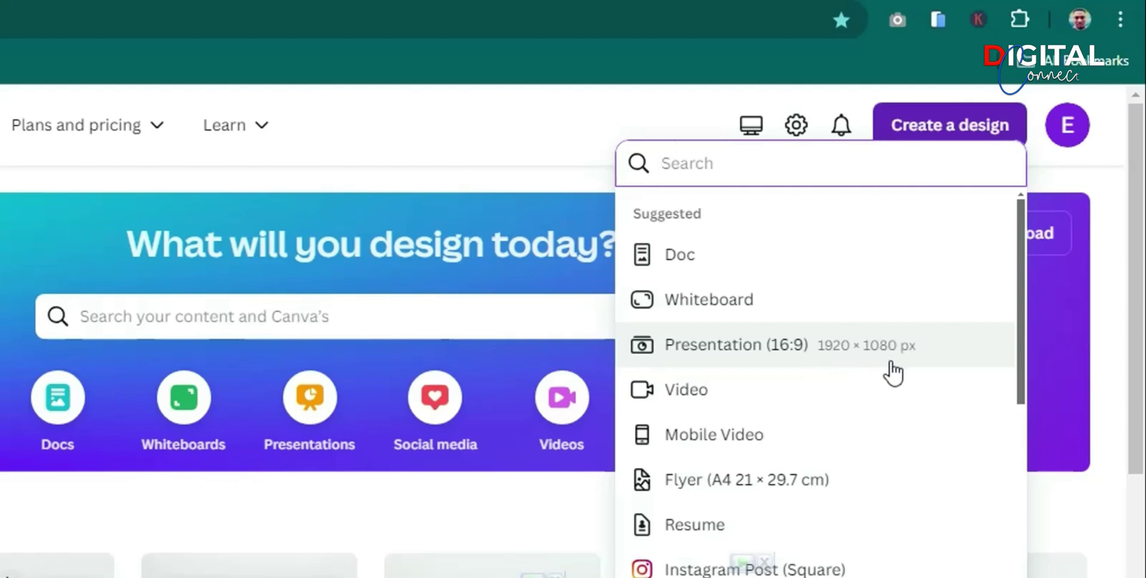
pyautogui.click(848, 357)
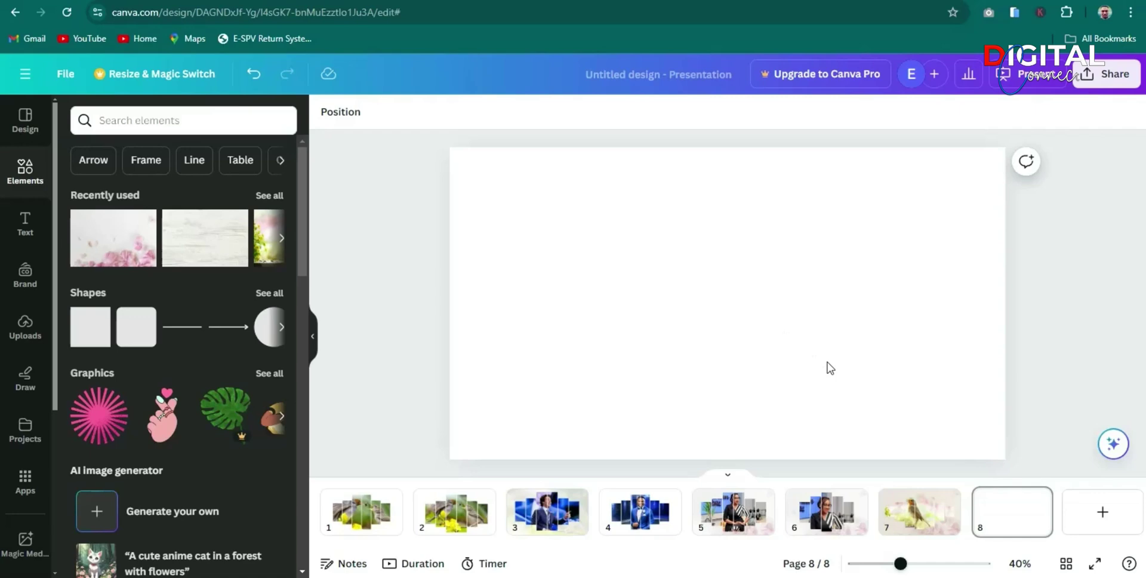
pyautogui.click(693, 255)
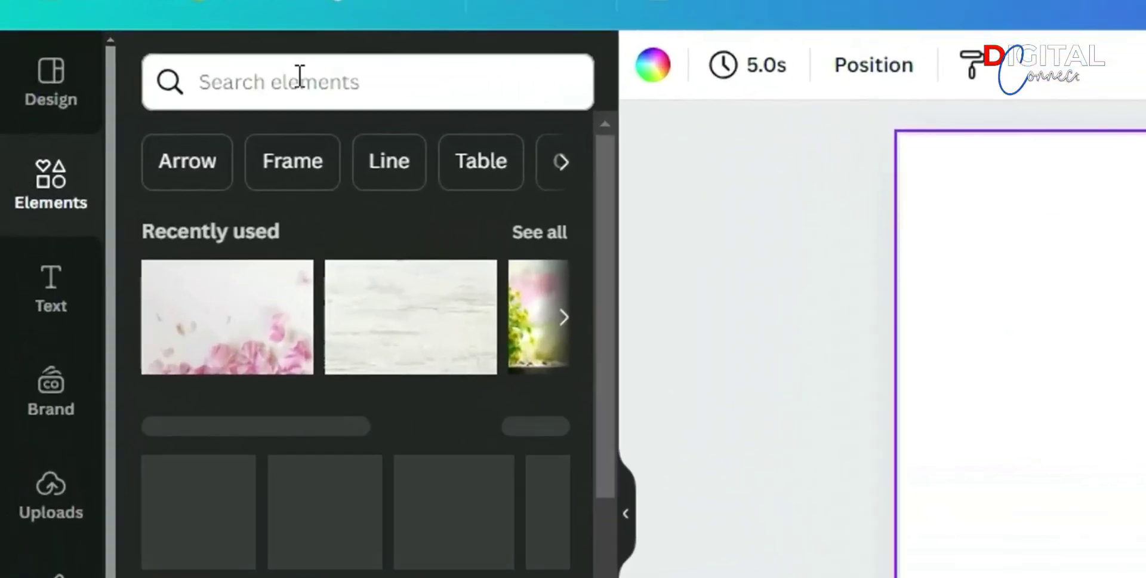
# Add the first rectangular frame from an Elements search for 'Frame' to slide 8.
pyautogui.click(300, 76)
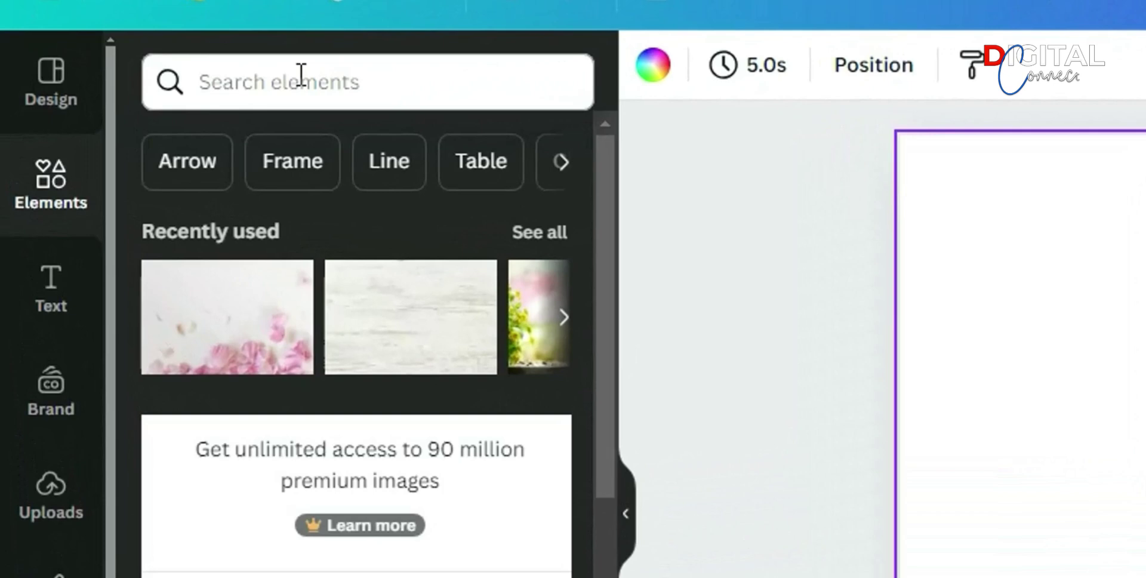
pyautogui.click(220, 218)
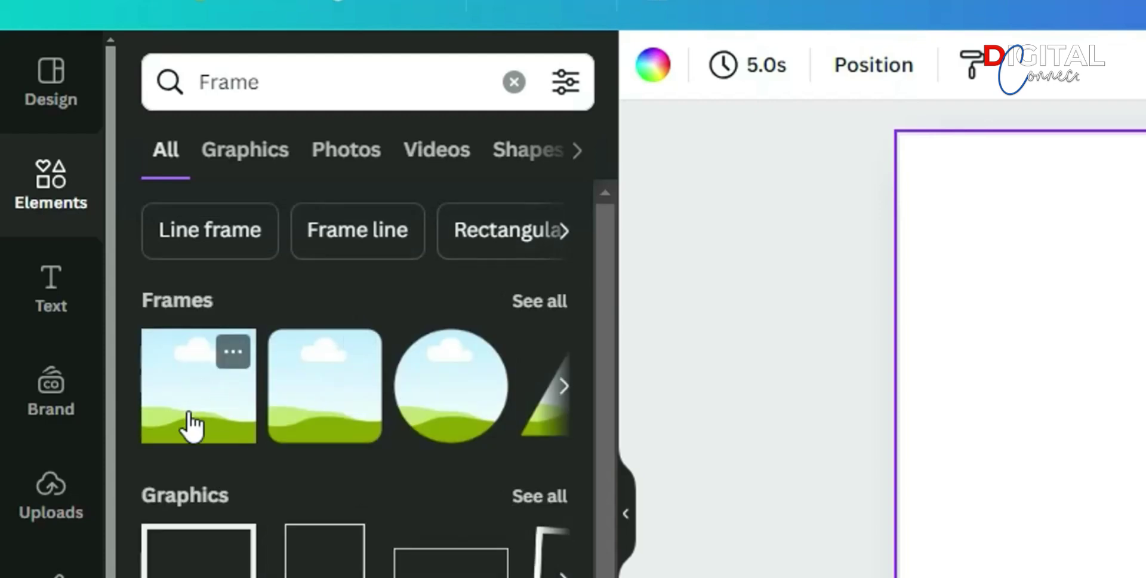
pyautogui.click(192, 416)
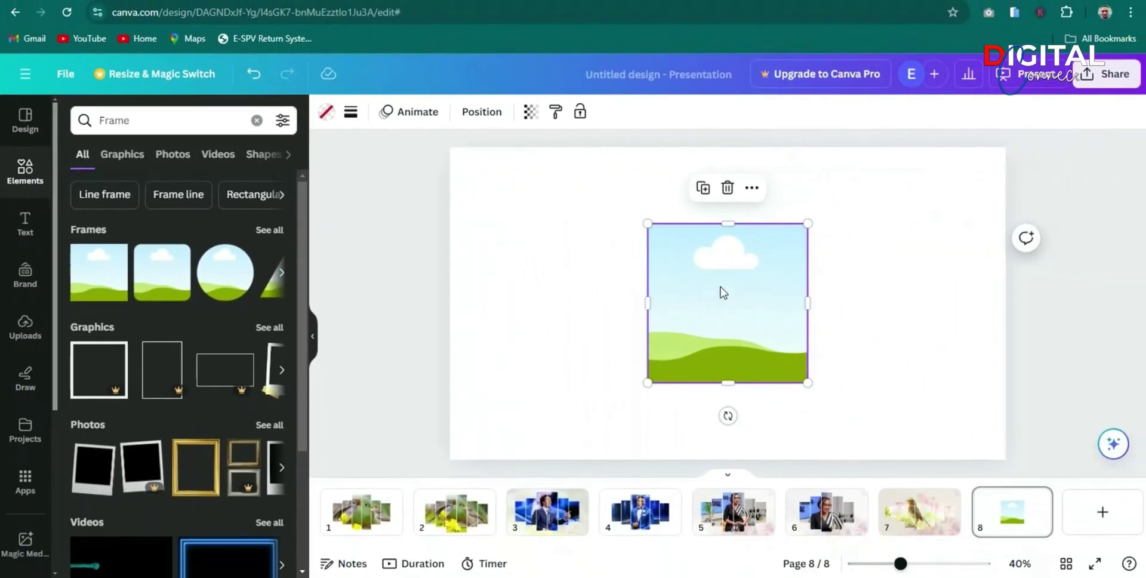
# Narrow the frame into a tall strip and move it toward the left of slide 8.
pyautogui.moveTo(724, 293); pyautogui.dragTo(587, 286)
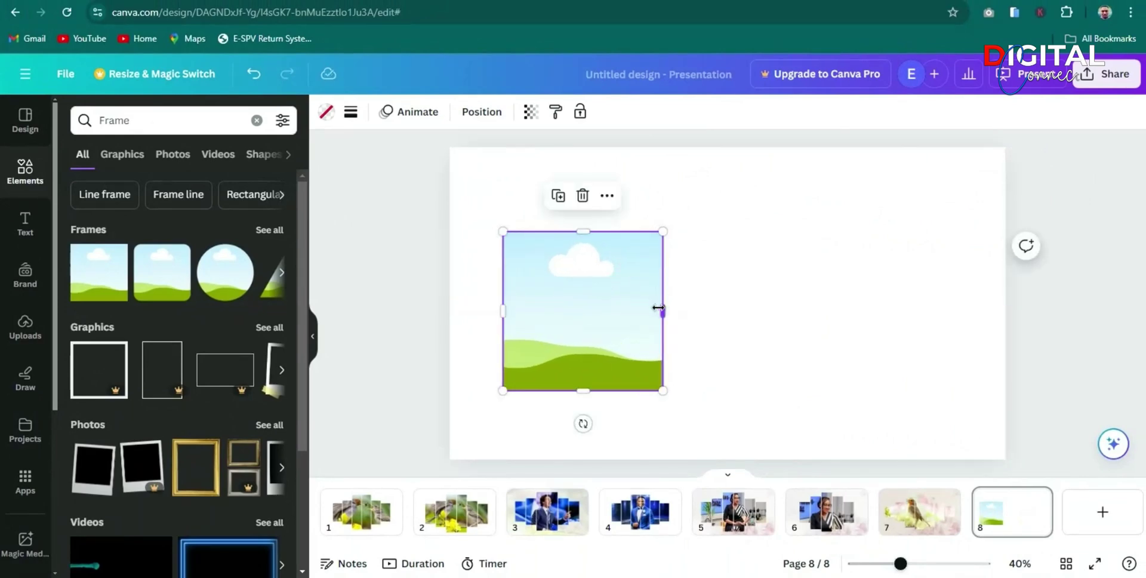
pyautogui.moveTo(659, 307); pyautogui.dragTo(578, 308)
pyautogui.click(591, 308)
pyautogui.click(545, 295)
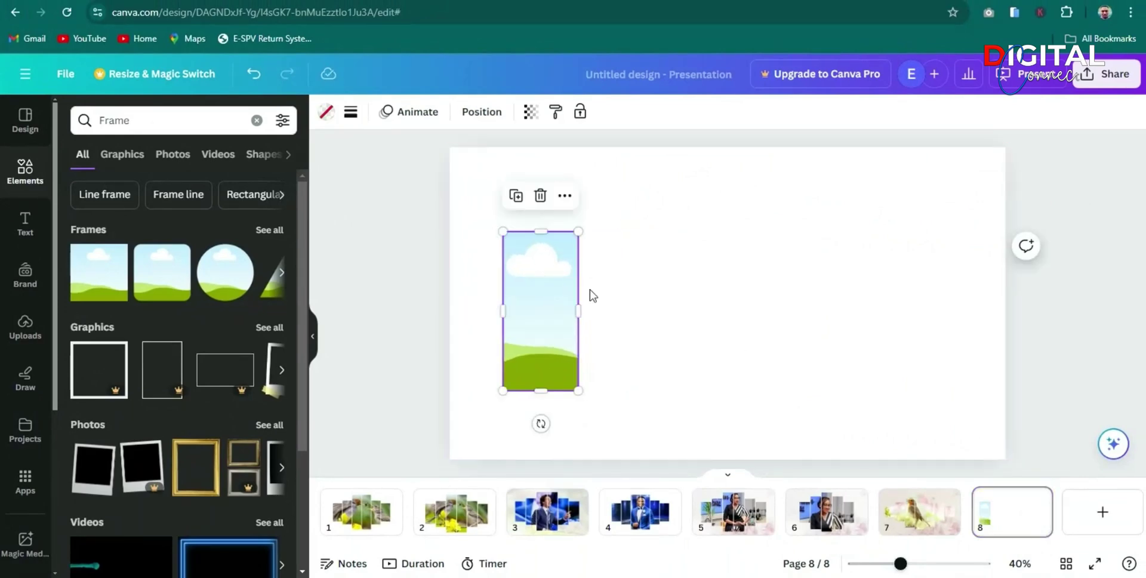
pyautogui.rightClick(556, 287)
pyautogui.press('Escape')
pyautogui.moveTo(529, 284); pyautogui.dragTo(565, 267)
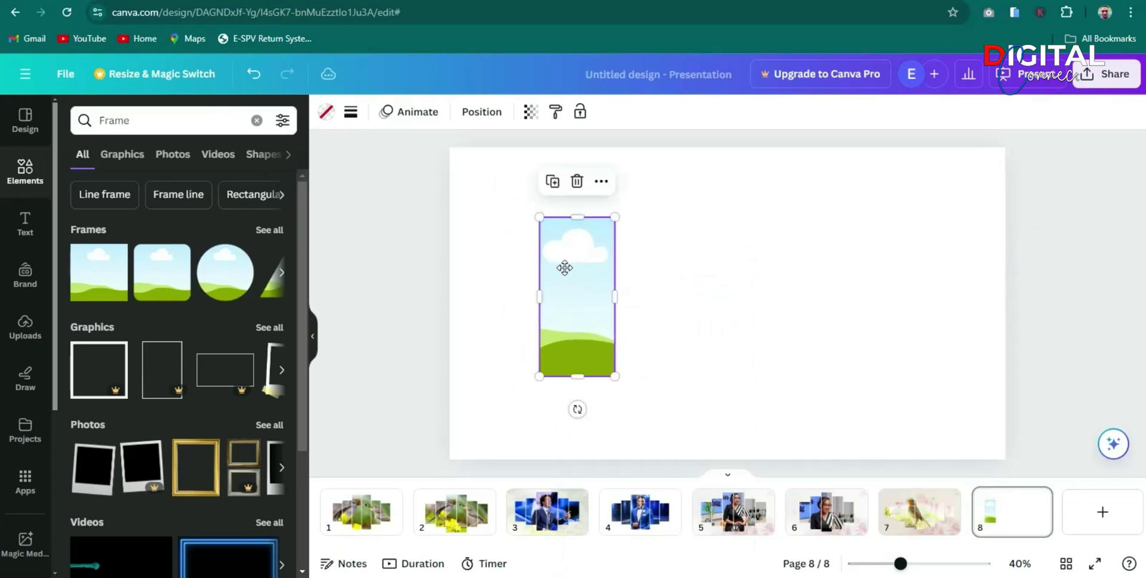
# Check slide 4's layout for reference, then nudge the slide 8 frame left and up.
pyautogui.click(631, 526)
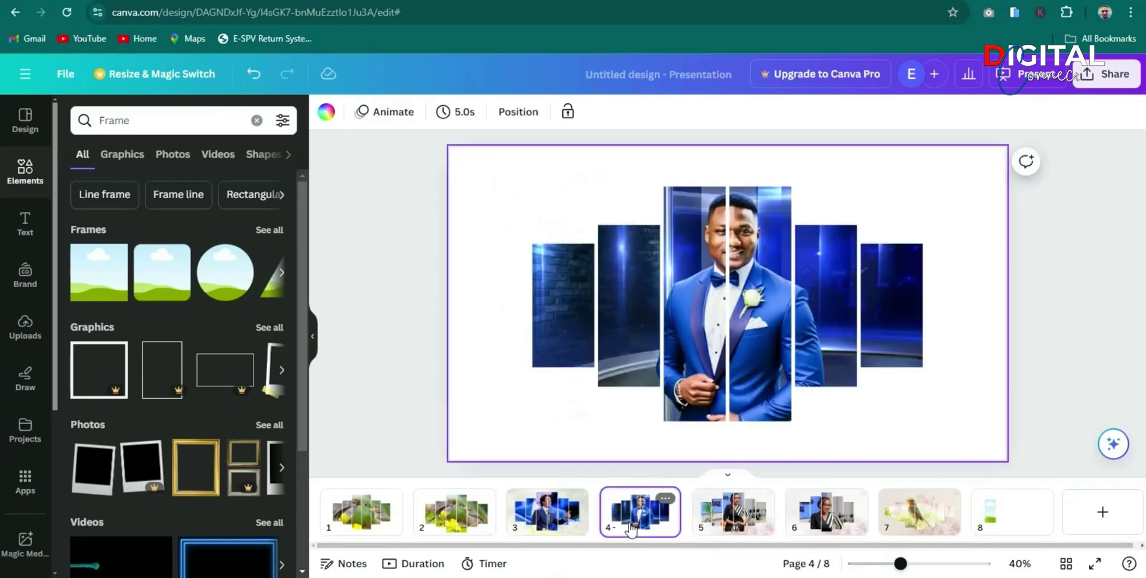
pyautogui.click(1003, 527)
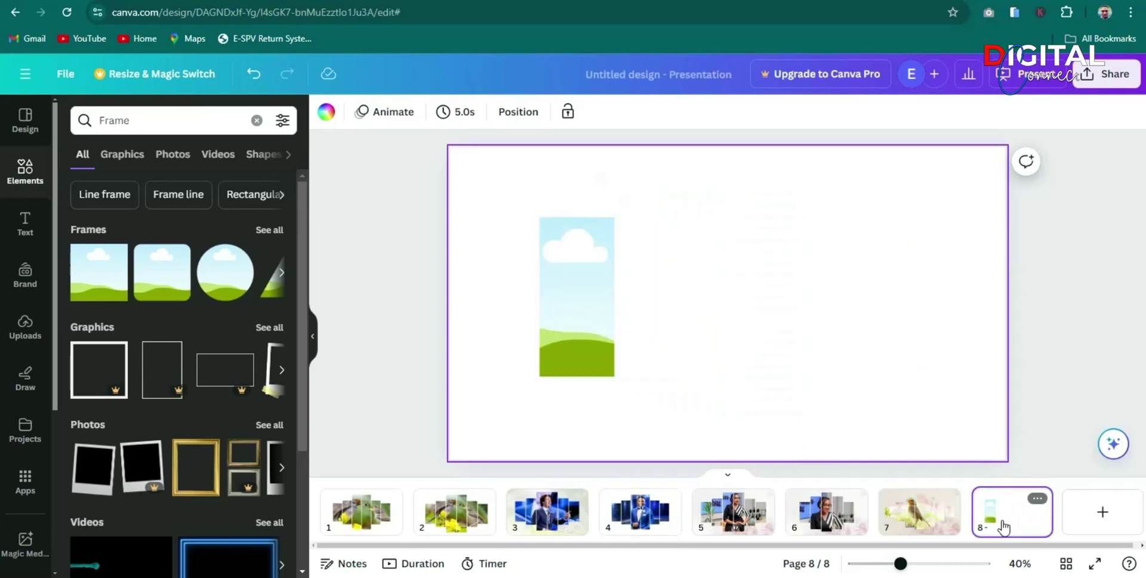
pyautogui.click(561, 285)
pyautogui.moveTo(564, 284)
pyautogui.mouseDown()
pyautogui.moveTo(542, 289)
pyautogui.moveTo(537, 276)
pyautogui.moveTo(552, 290)
pyautogui.moveTo(536, 303)
pyautogui.moveTo(544, 292)
pyautogui.moveTo(530, 292)
pyautogui.moveTo(565, 285)
pyautogui.moveTo(545, 292)
pyautogui.mouseUp()
# Shorten the first frame from its top edge and narrow it slightly.
pyautogui.moveTo(552, 222); pyautogui.dragTo(553, 251)
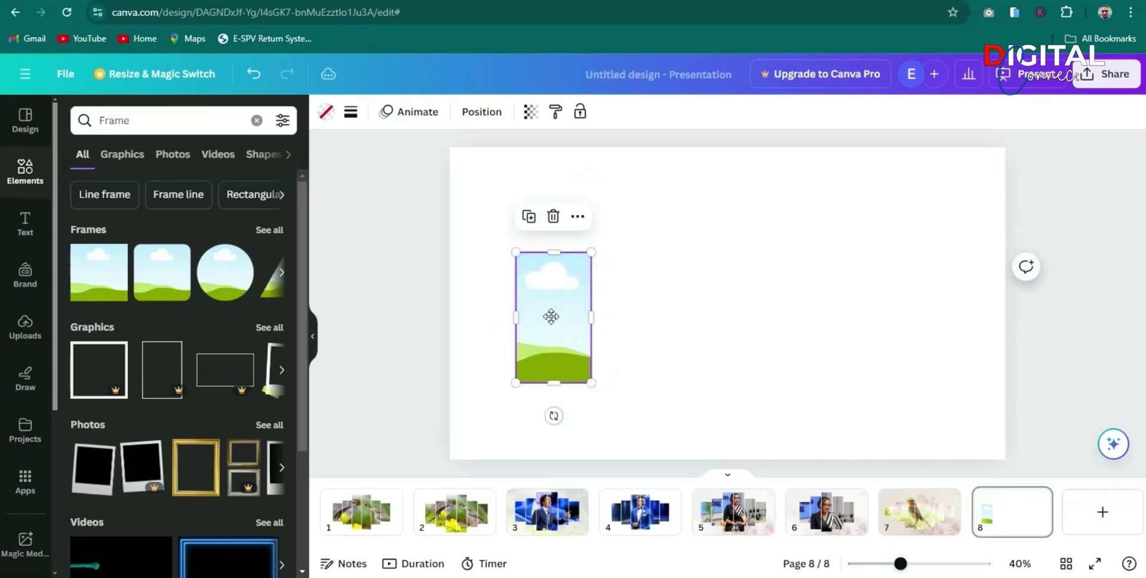
pyautogui.moveTo(551, 316); pyautogui.dragTo(548, 315)
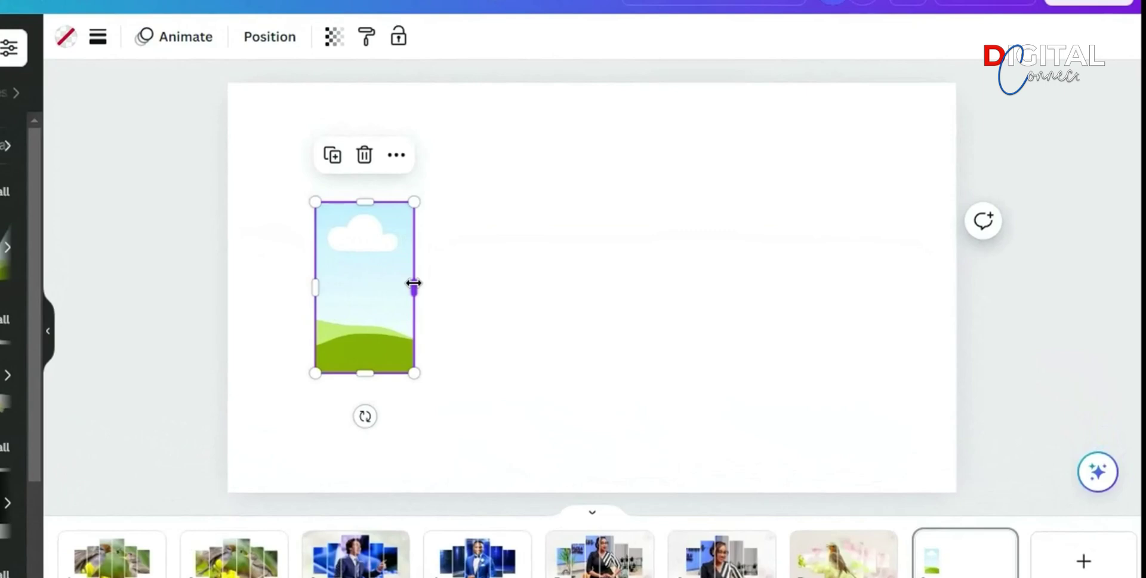
pyautogui.moveTo(414, 283); pyautogui.dragTo(409, 284)
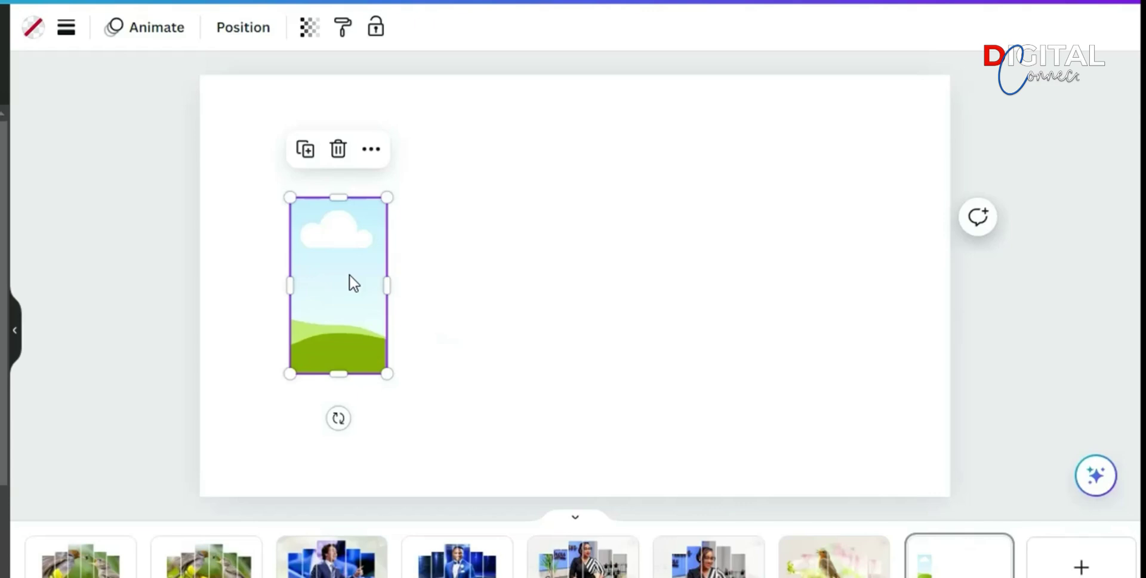
# Add second and third frame copies to the right, each progressively taller.
pyautogui.moveTo(349, 275); pyautogui.dragTo(435, 267)
pyautogui.moveTo(436, 183); pyautogui.dragTo(440, 144)
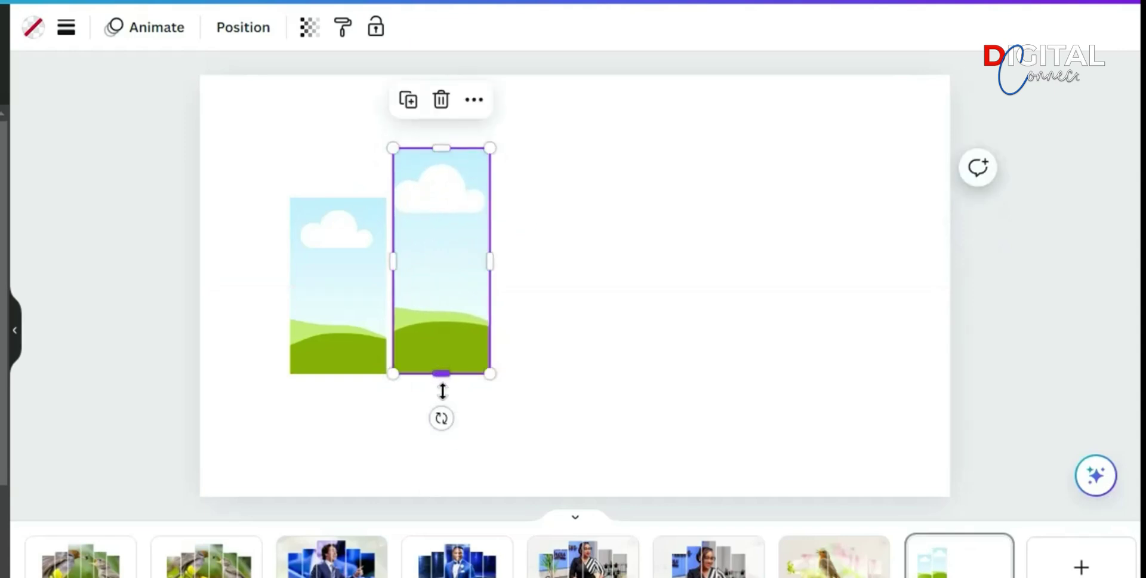
pyautogui.moveTo(442, 375); pyautogui.dragTo(440, 418)
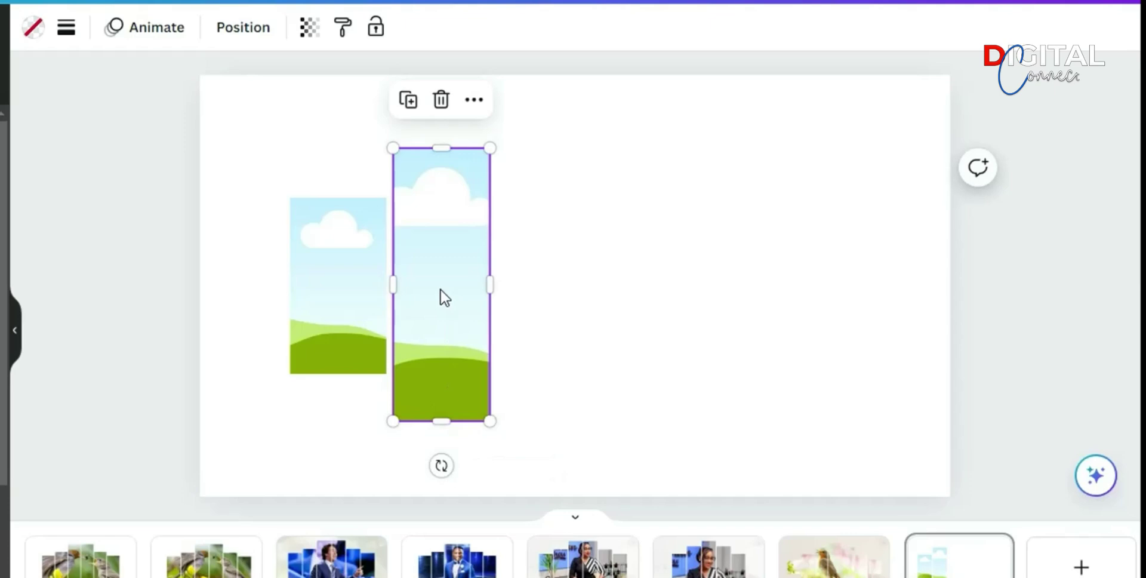
pyautogui.hotkey('ctrl', 'd')
pyautogui.moveTo(455, 298); pyautogui.dragTo(545, 284)
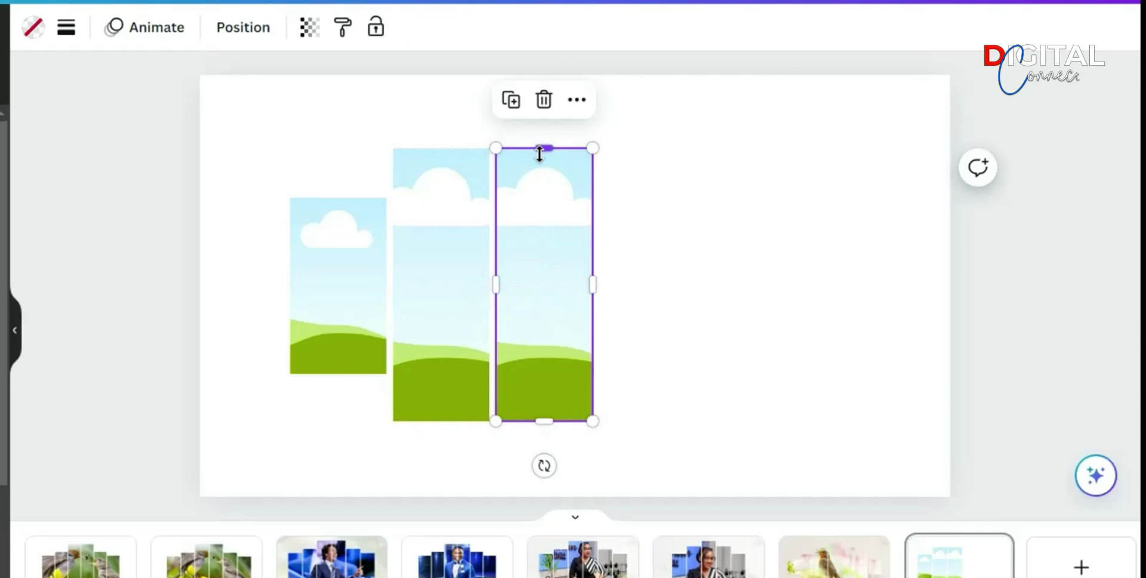
pyautogui.moveTo(539, 154); pyautogui.dragTo(540, 118)
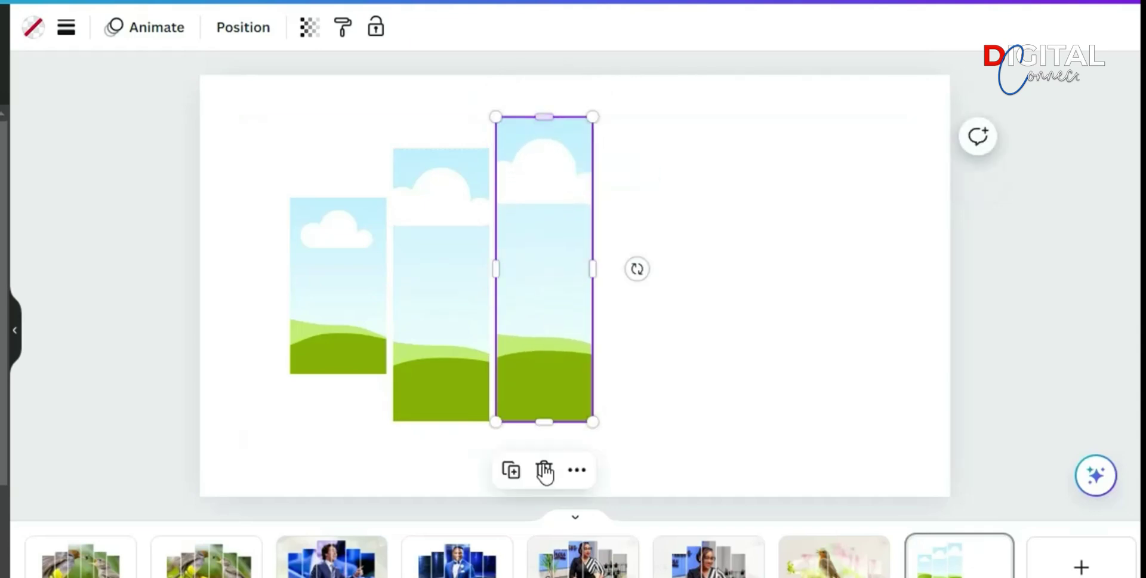
pyautogui.moveTo(544, 429); pyautogui.dragTo(540, 451)
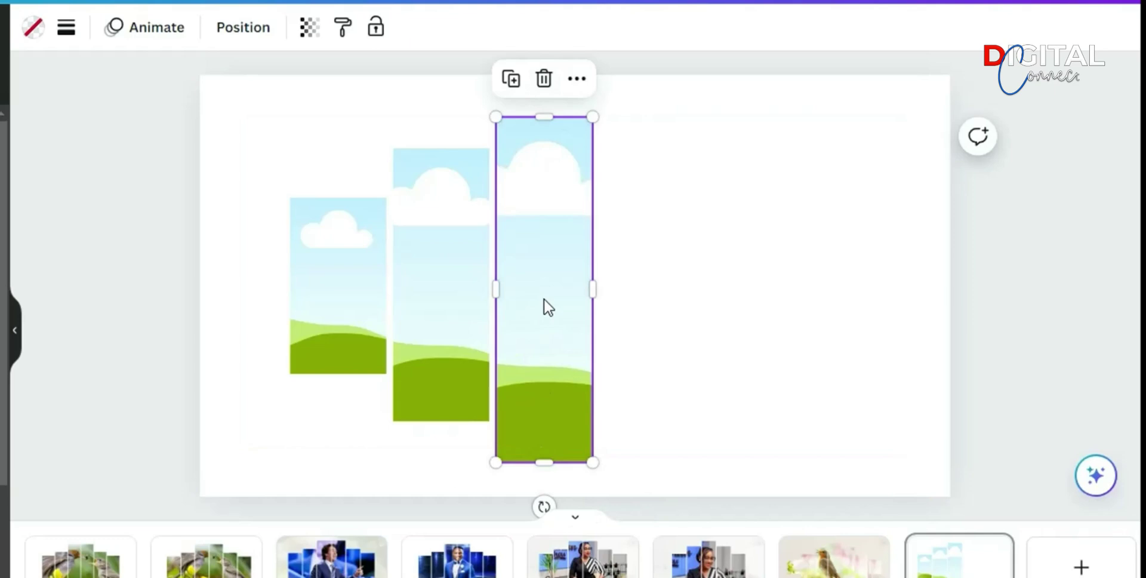
# Mirror the frames rightward with copies of the third, second and first frames.
pyautogui.moveTo(542, 304); pyautogui.dragTo(650, 293)
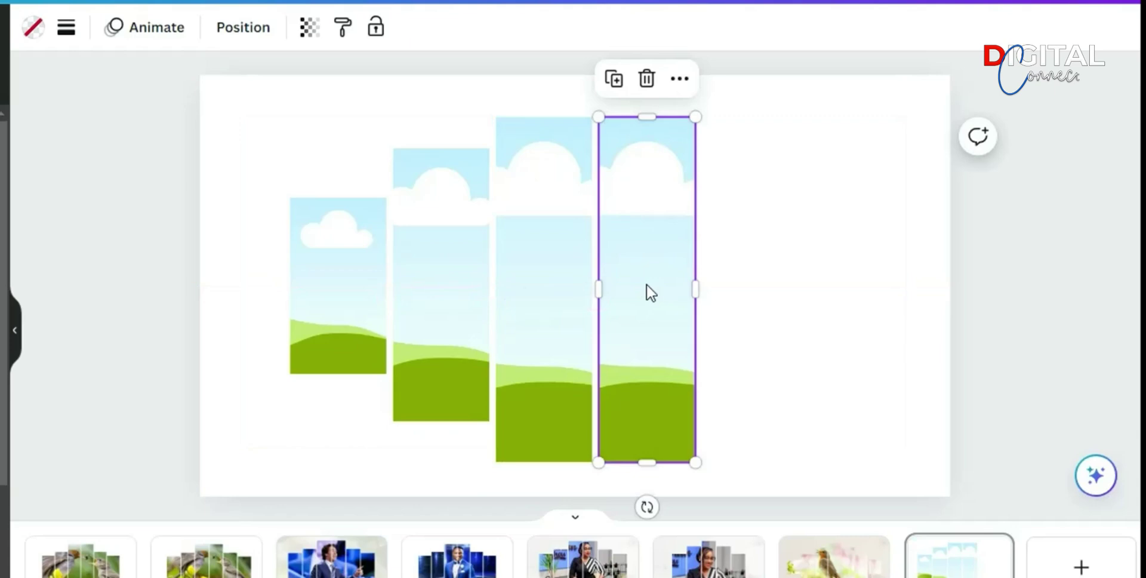
pyautogui.click(470, 235)
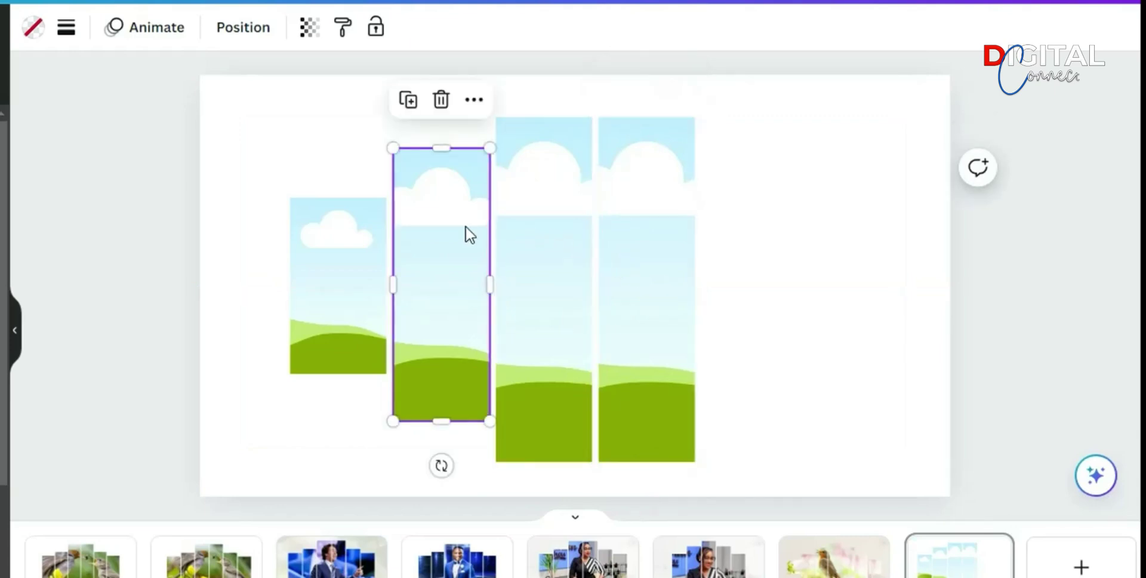
pyautogui.moveTo(462, 231); pyautogui.dragTo(769, 240)
pyautogui.click(351, 254)
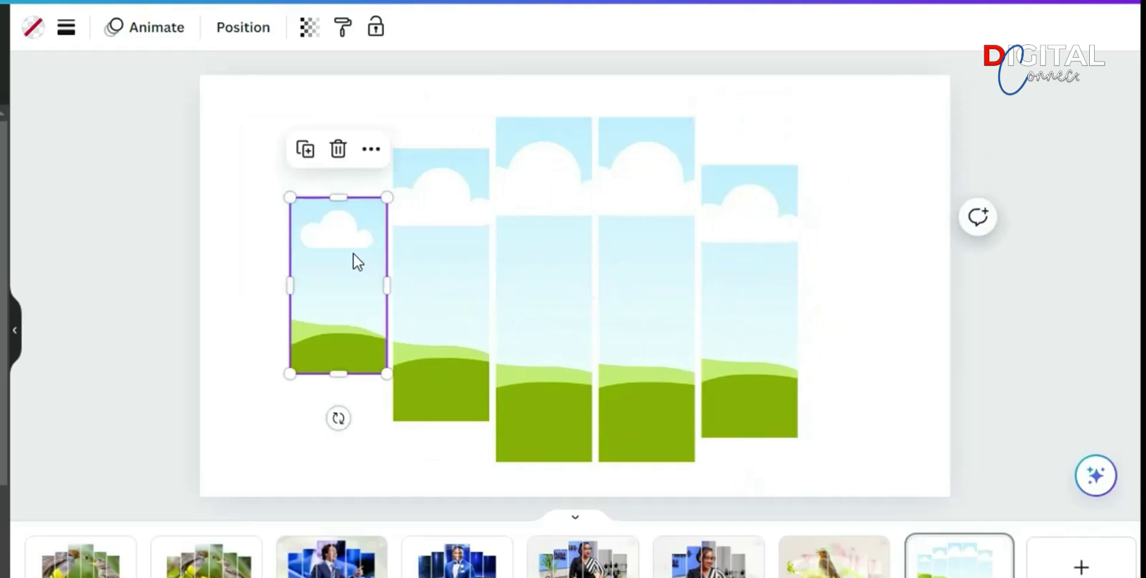
pyautogui.moveTo(353, 260); pyautogui.dragTo(860, 253)
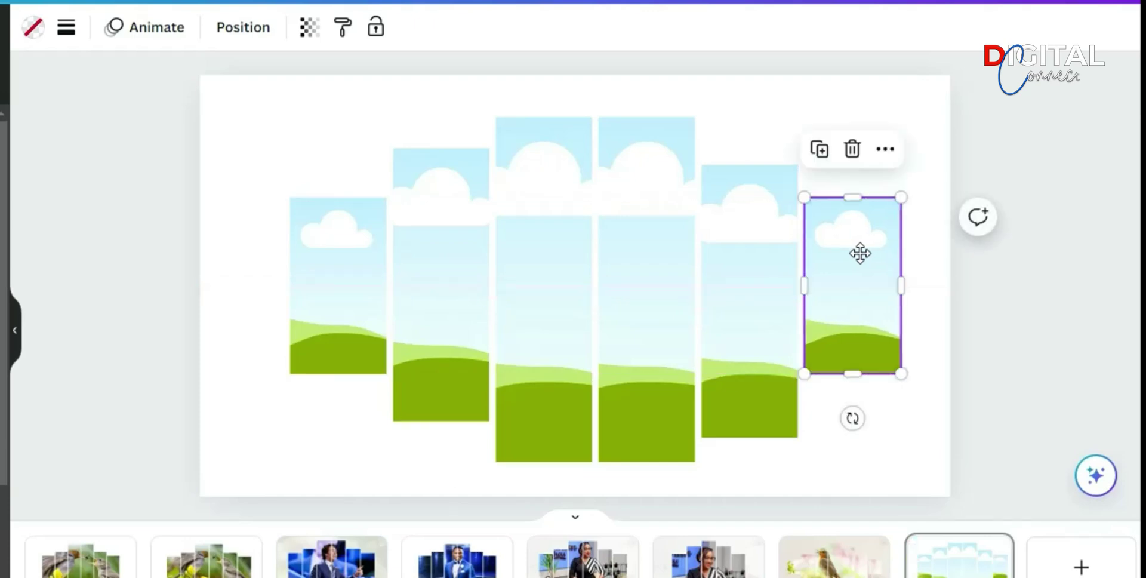
# Select all six frames together and centre them on the slide.
pyautogui.click(206, 198)
pyautogui.moveTo(227, 113); pyautogui.dragTo(904, 512)
pyautogui.moveTo(655, 330); pyautogui.dragTo(624, 323)
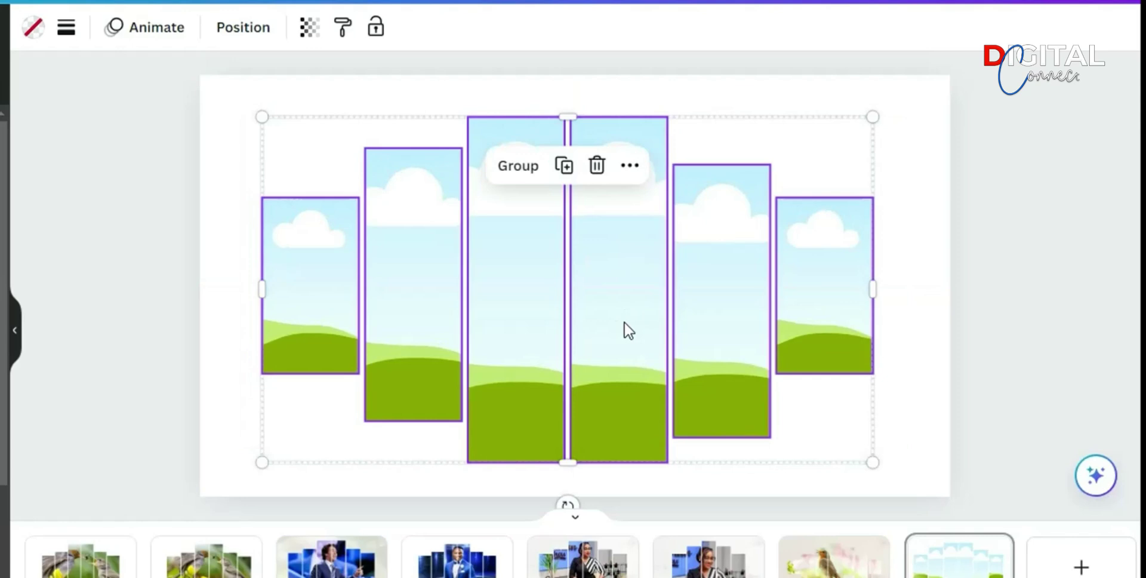
# Drag the couple photo from Uploads into the leftmost frame on slide 8.
pyautogui.click(997, 247)
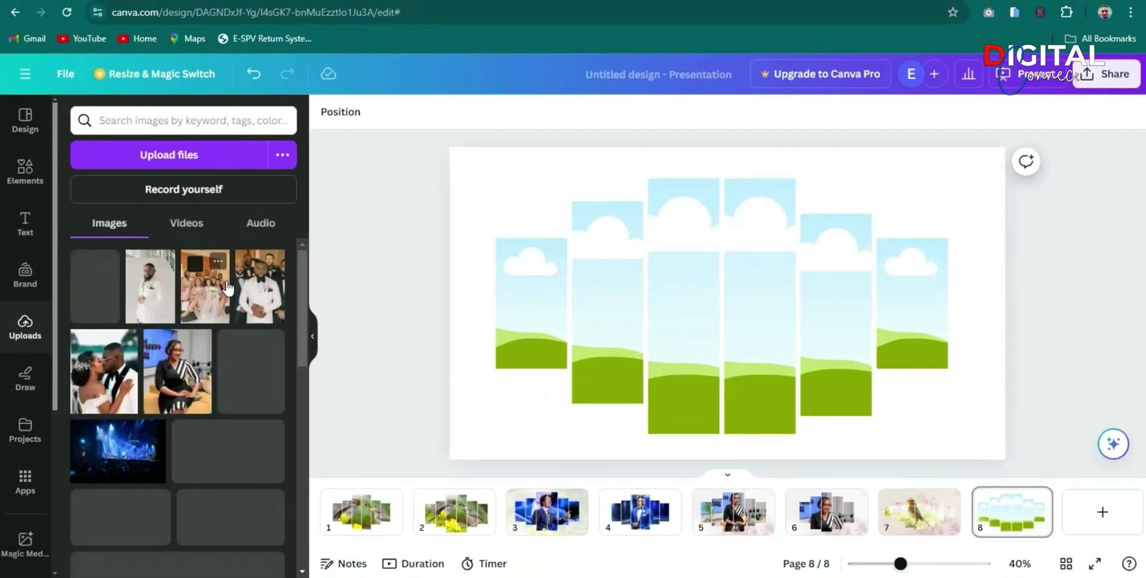
pyautogui.scroll(-3, 292, 317)
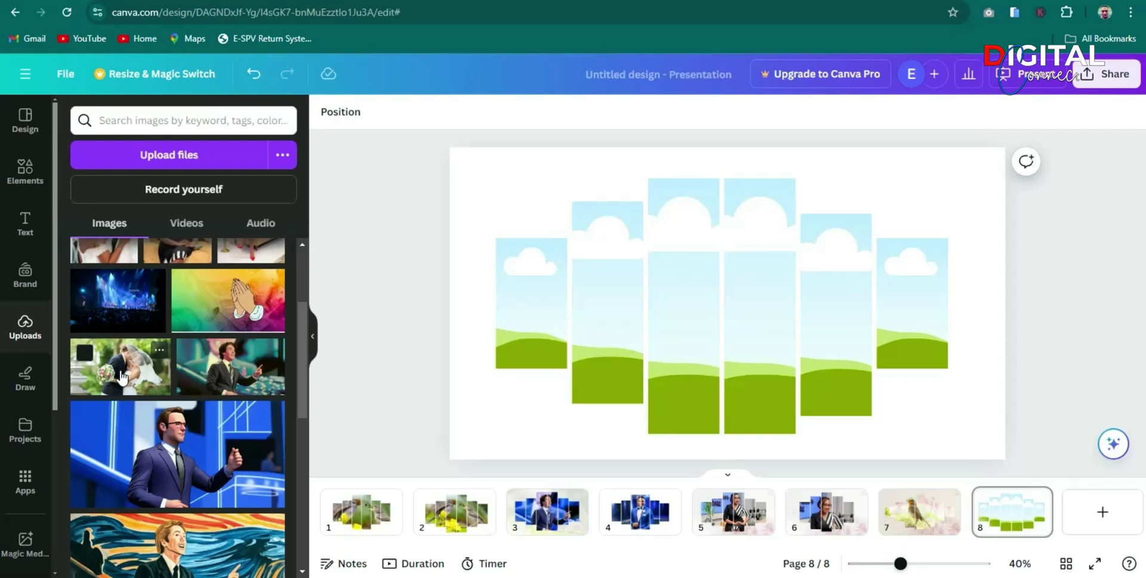
pyautogui.moveTo(124, 378); pyautogui.dragTo(528, 296)
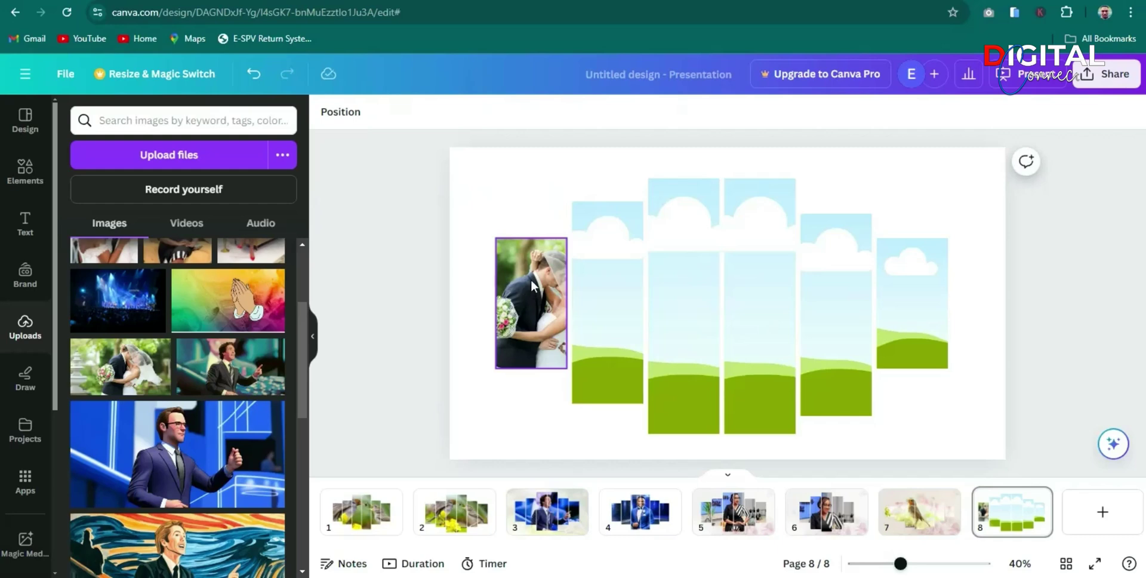
# In crop mode, enlarge the couple photo inside the leftmost frame and shift it.
pyautogui.click(526, 272)
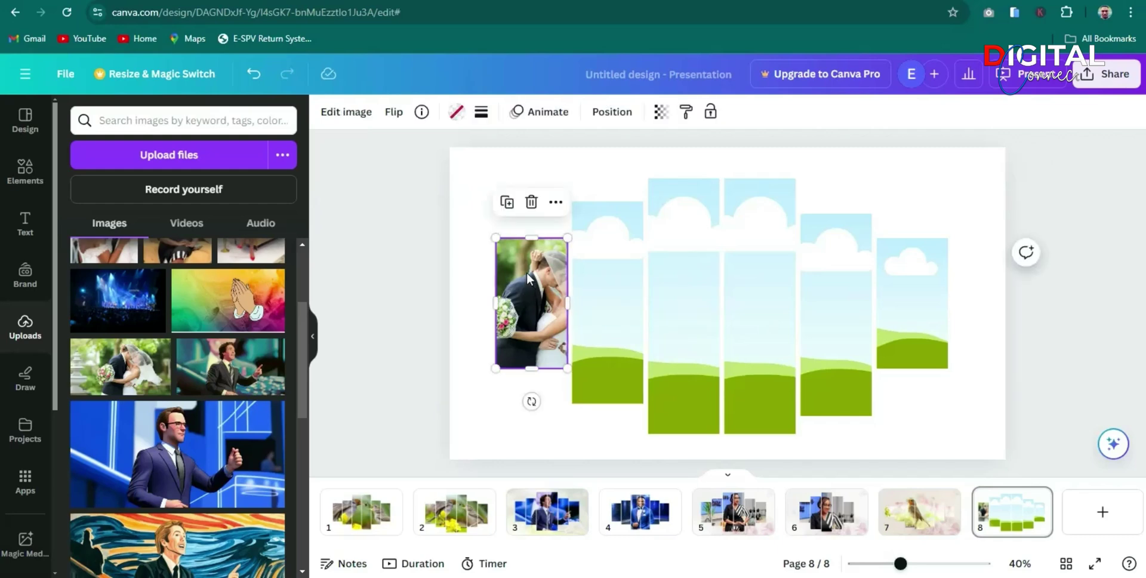
pyautogui.doubleClick(527, 273)
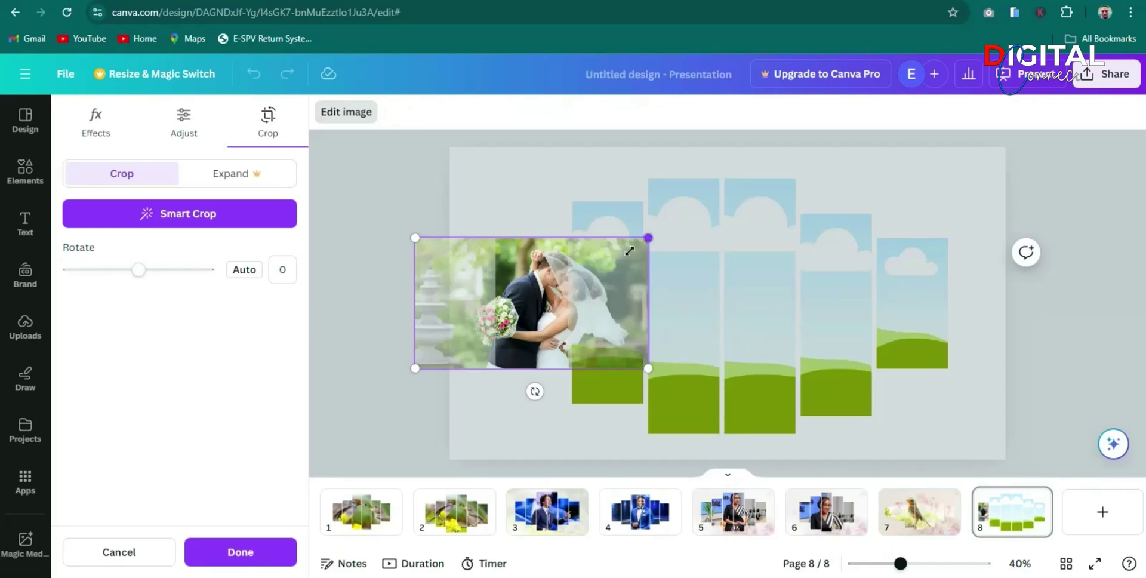
pyautogui.moveTo(647, 239); pyautogui.dragTo(658, 238)
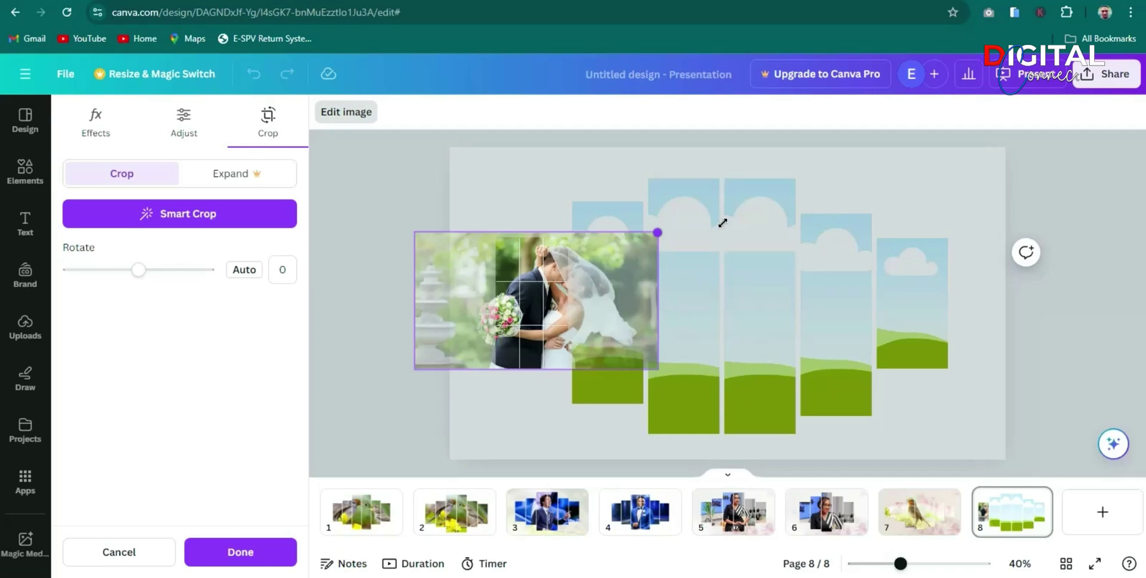
pyautogui.moveTo(722, 223); pyautogui.dragTo(877, 208)
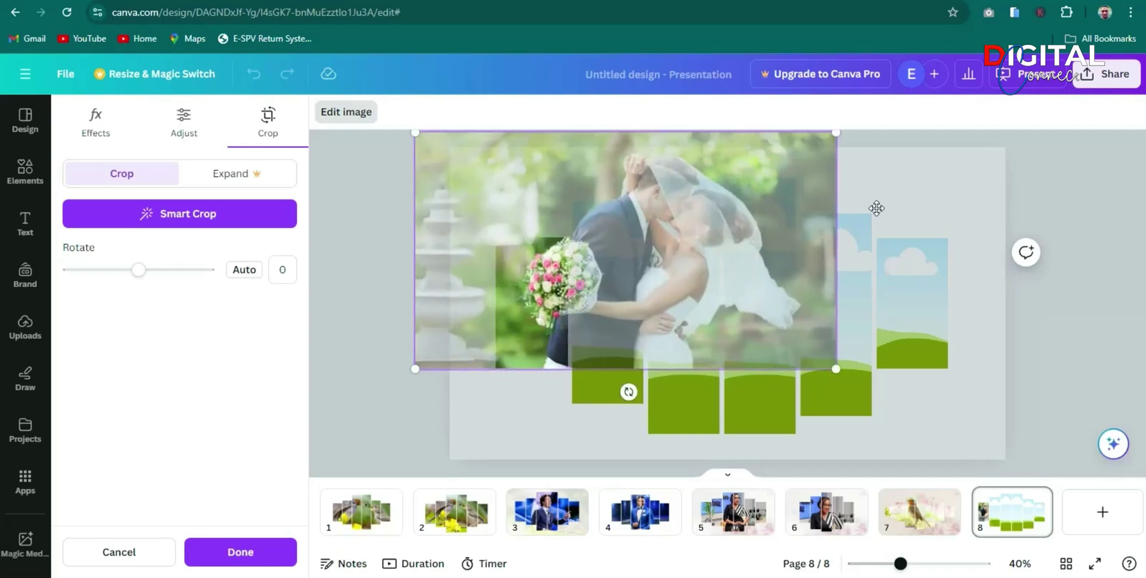
pyautogui.moveTo(615, 221); pyautogui.dragTo(759, 280)
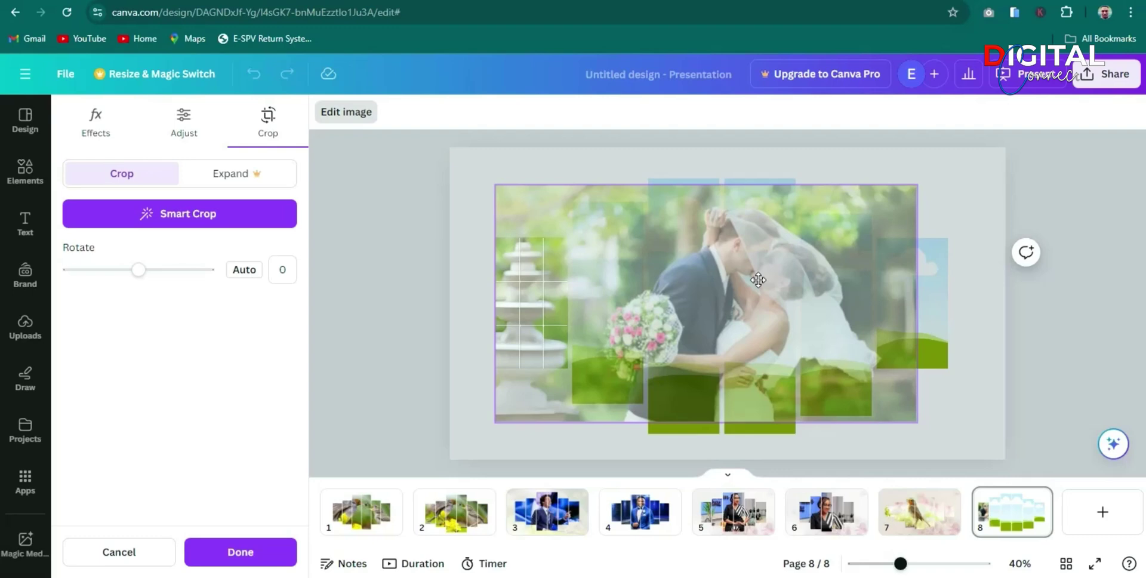
pyautogui.moveTo(918, 186); pyautogui.dragTo(938, 173)
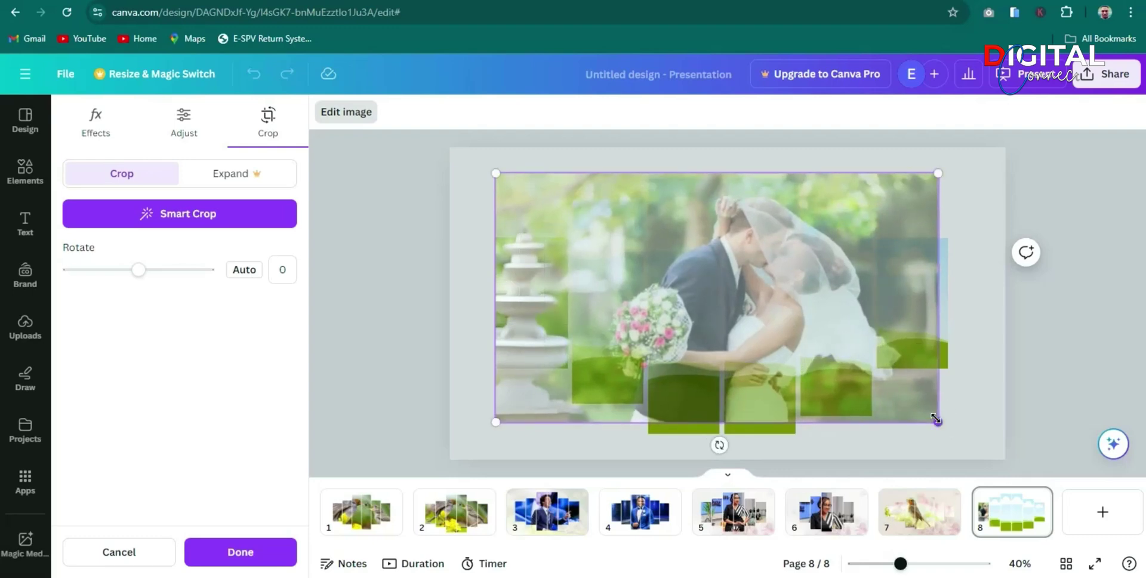
pyautogui.moveTo(938, 421); pyautogui.dragTo(960, 435)
pyautogui.moveTo(823, 368); pyautogui.dragTo(773, 378)
# Fine-tune the photo's size and position so only greenery shows, then confirm.
pyautogui.moveTo(921, 442); pyautogui.dragTo(939, 455)
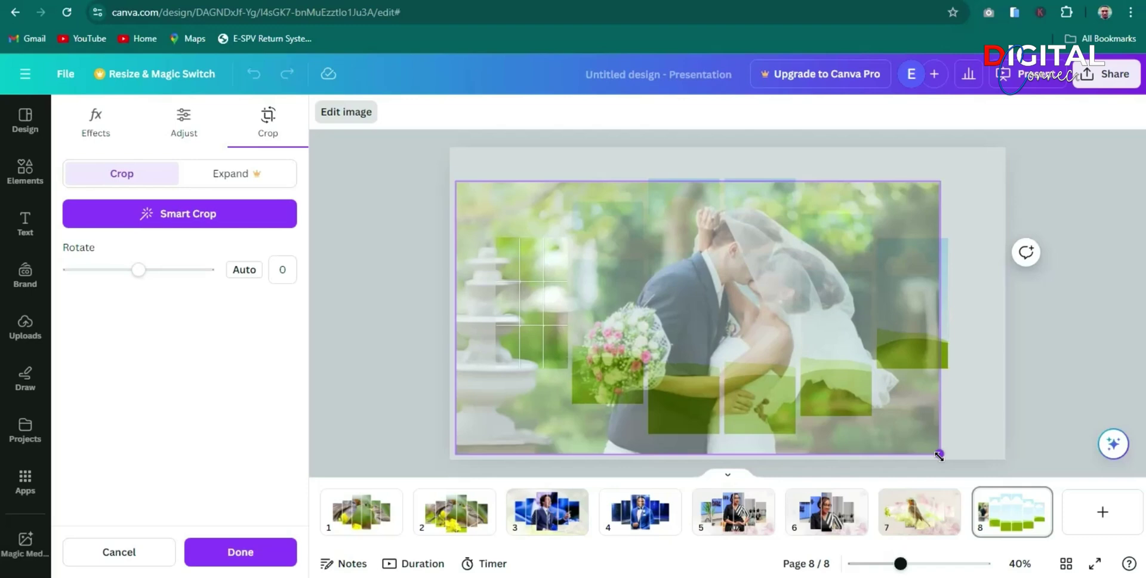
pyautogui.moveTo(819, 399); pyautogui.dragTo(823, 405)
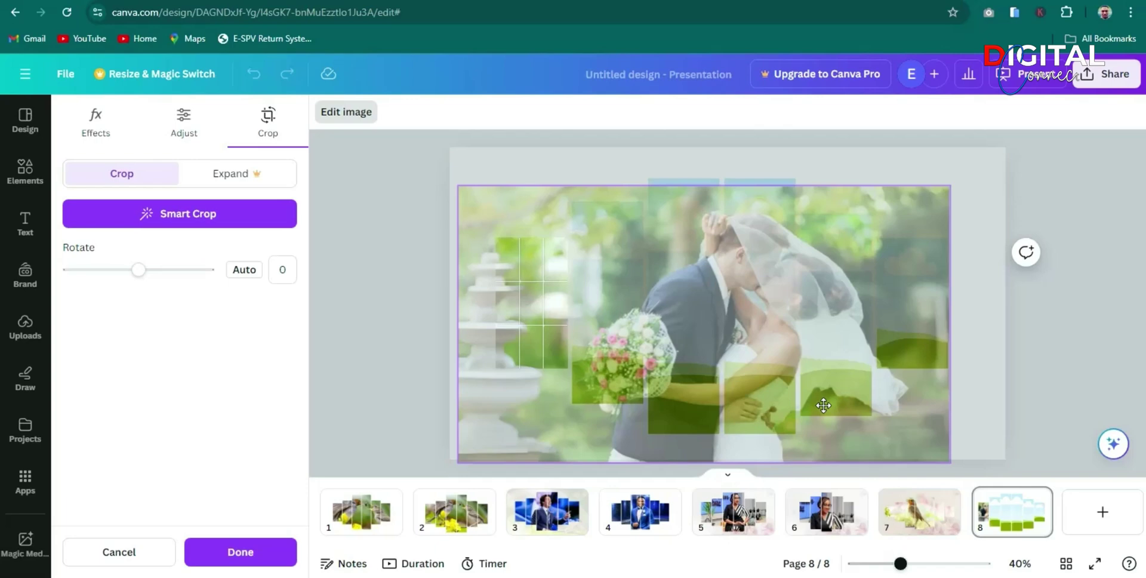
pyautogui.moveTo(823, 405); pyautogui.dragTo(824, 399)
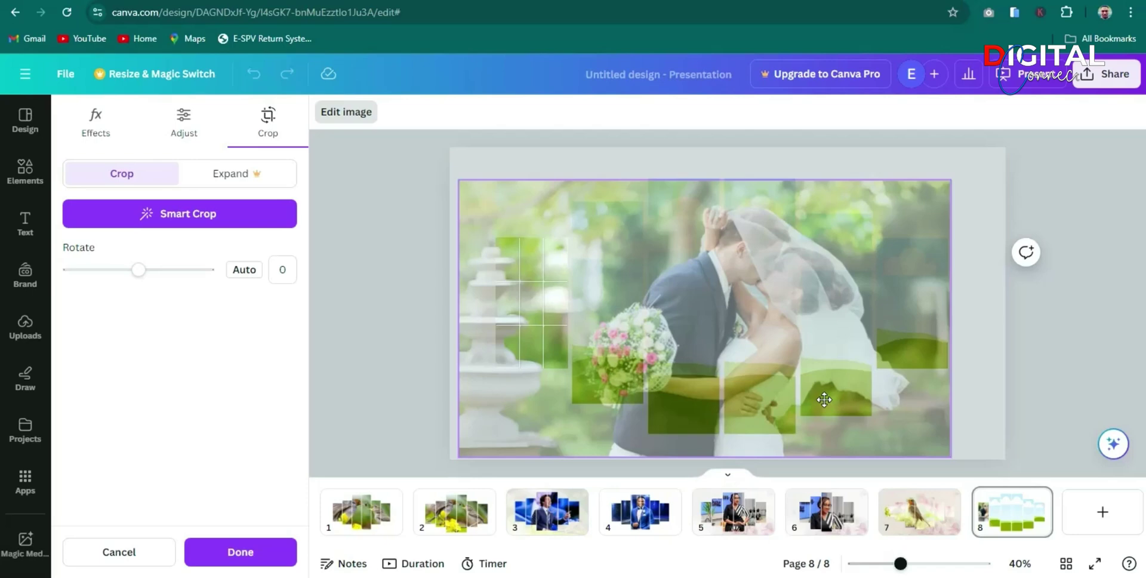
pyautogui.moveTo(825, 399); pyautogui.dragTo(823, 399)
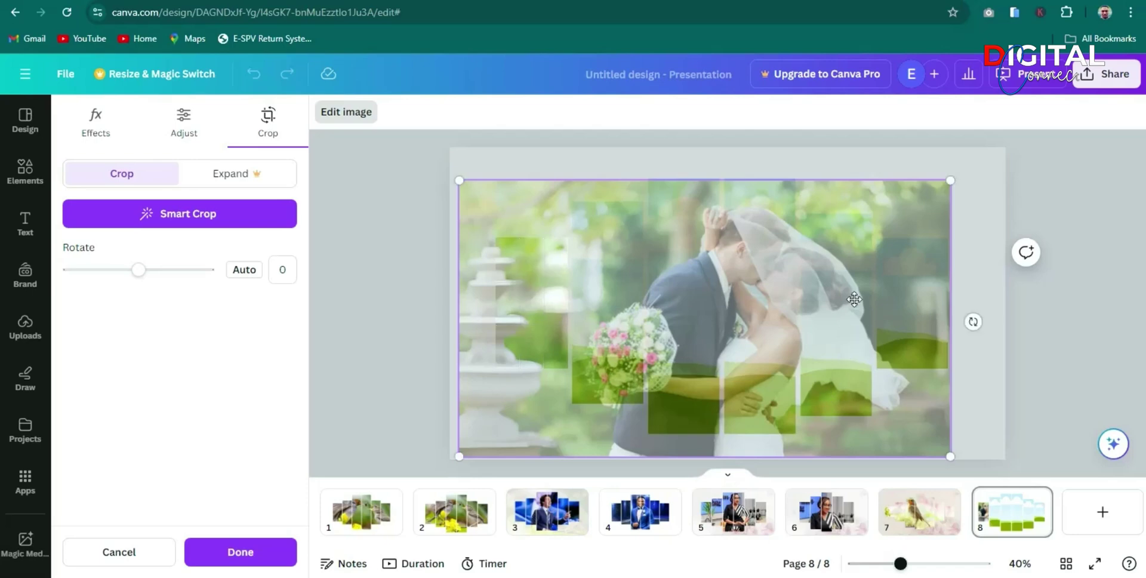
pyautogui.moveTo(884, 306); pyautogui.dragTo(884, 308)
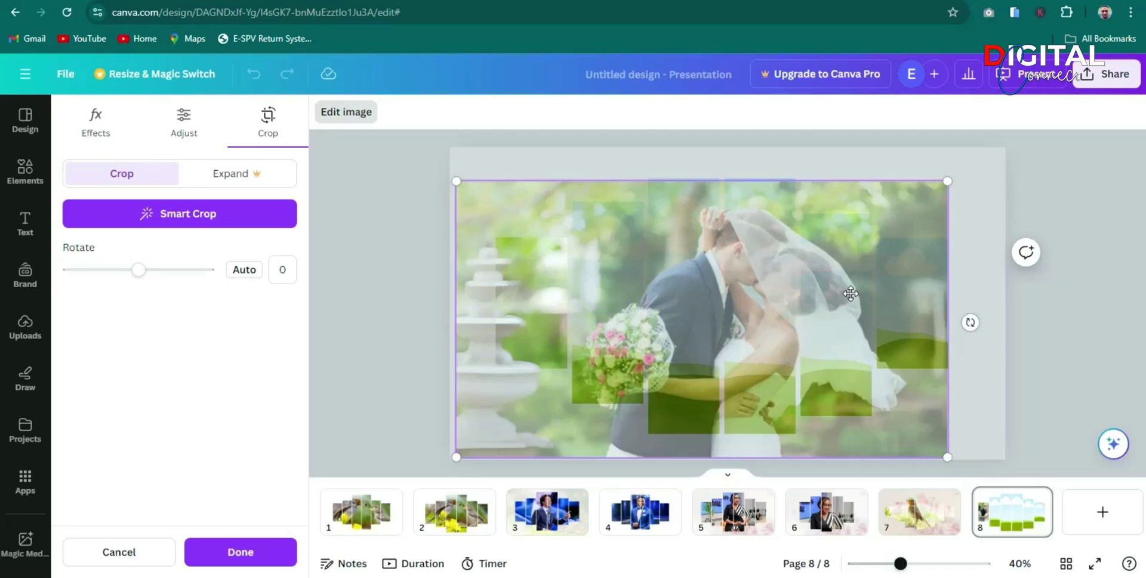
pyautogui.moveTo(850, 293); pyautogui.dragTo(851, 291)
pyautogui.click(1105, 241)
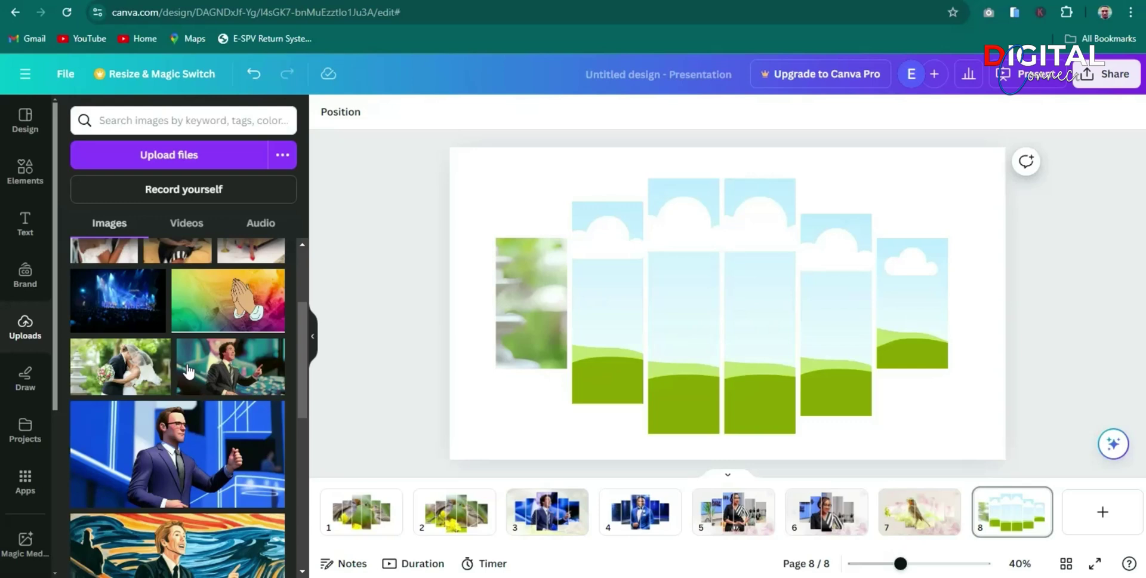
# Drop the wedding photo into the second frame and enter its crop mode.
pyautogui.click(126, 381)
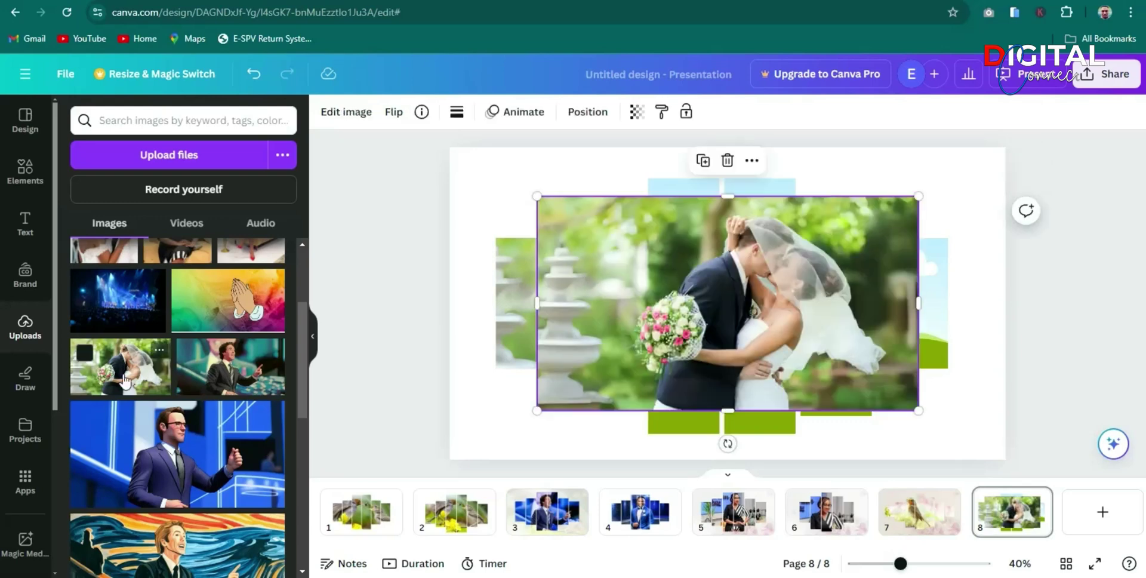
pyautogui.moveTo(731, 272); pyautogui.dragTo(621, 268)
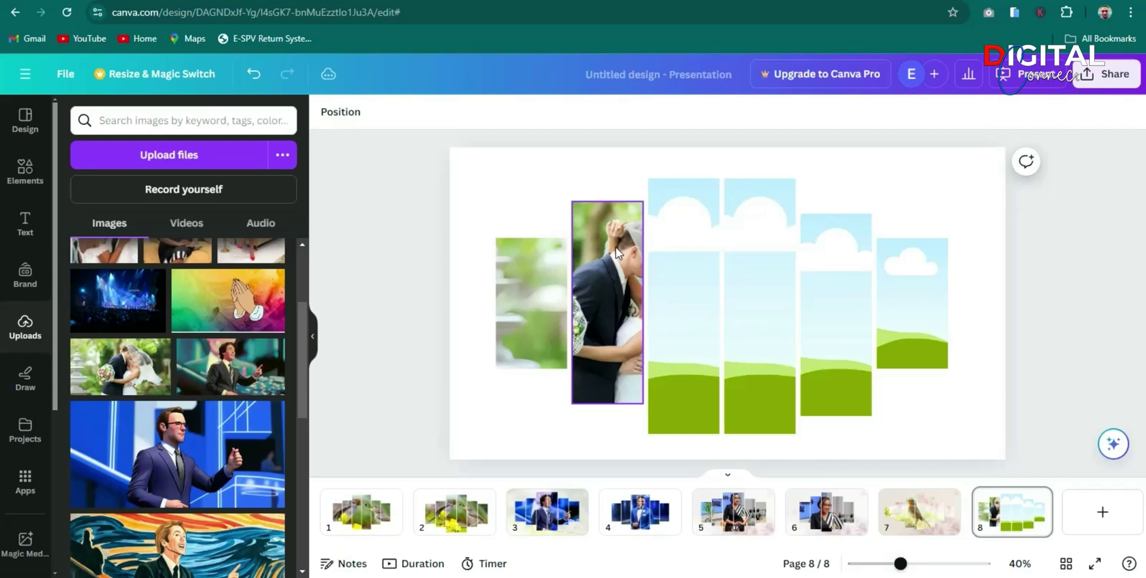
pyautogui.doubleClick(616, 253)
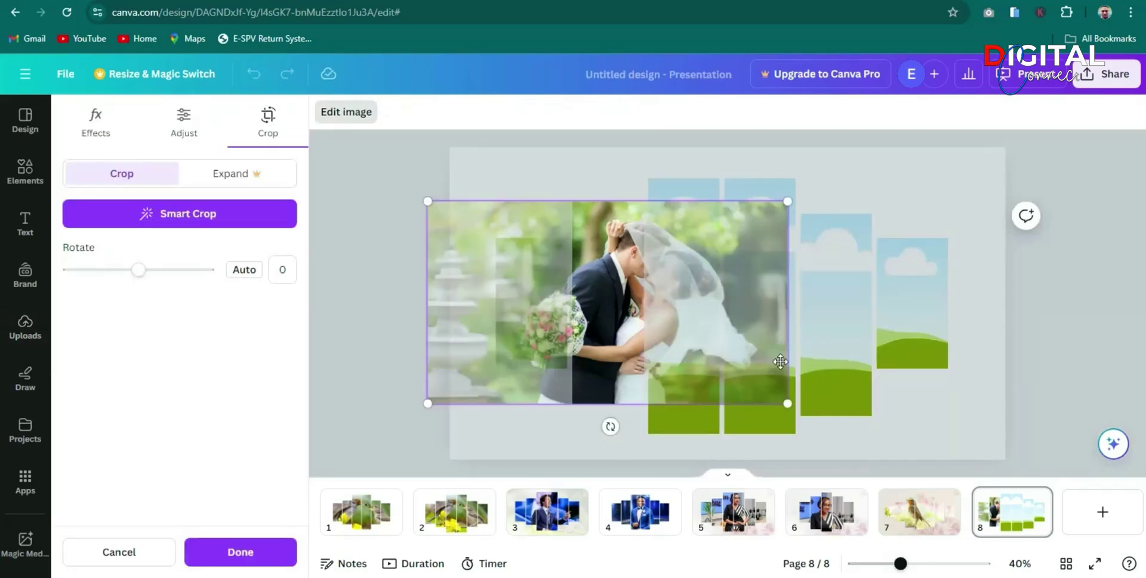
# Enlarge the photo to span nearly the whole slide and nudge it into place.
pyautogui.moveTo(788, 406); pyautogui.dragTo(868, 448)
pyautogui.moveTo(870, 201); pyautogui.dragTo(946, 201)
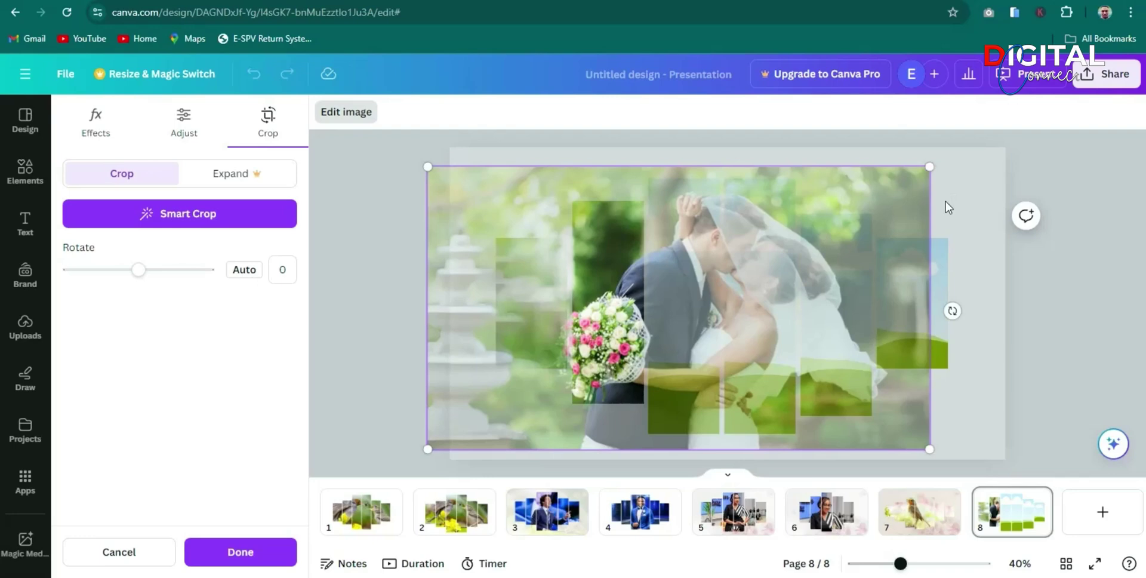
pyautogui.moveTo(817, 239); pyautogui.dragTo(870, 241)
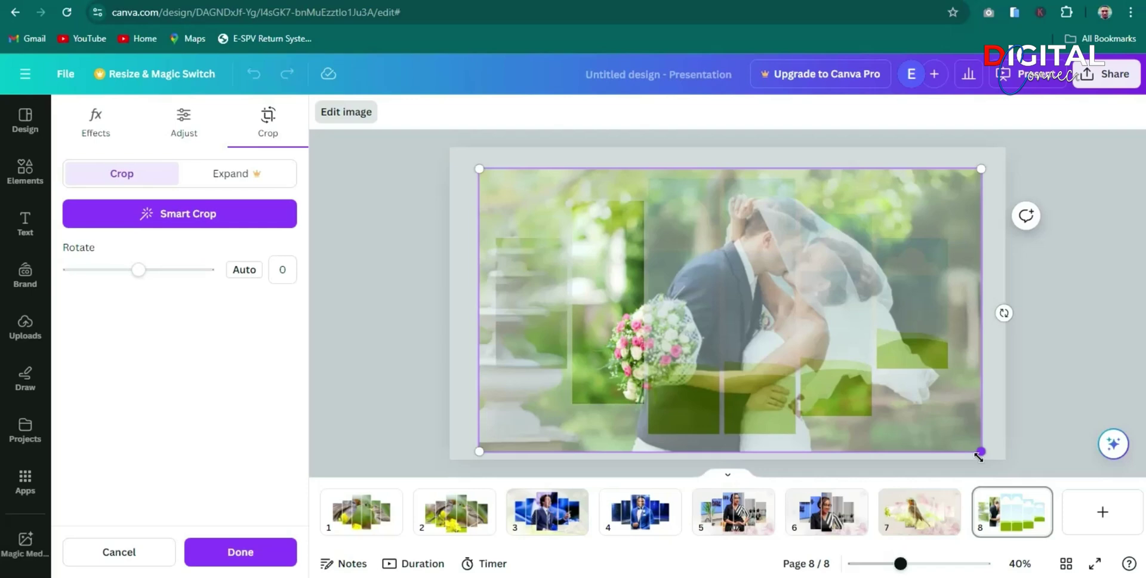
pyautogui.moveTo(979, 457); pyautogui.dragTo(942, 458)
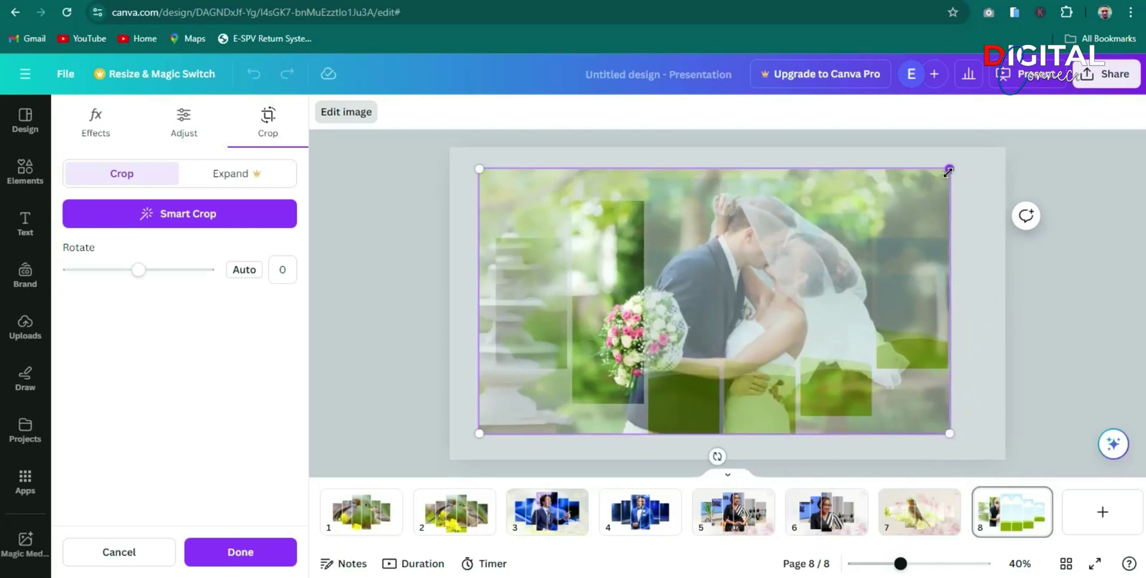
pyautogui.moveTo(947, 170); pyautogui.dragTo(960, 172)
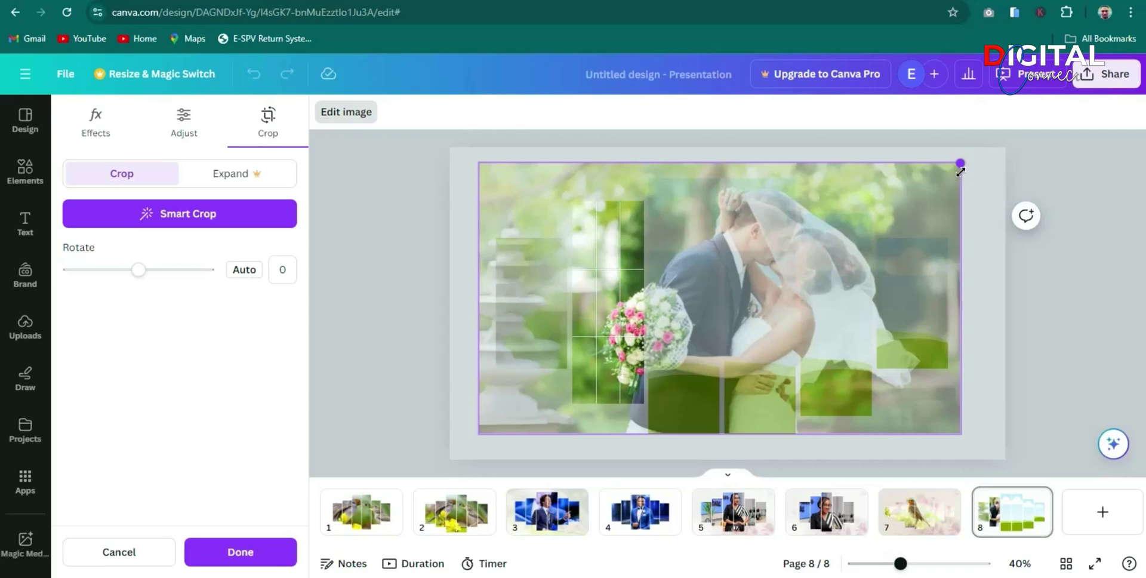
pyautogui.moveTo(480, 434)
pyautogui.mouseDown()
pyautogui.moveTo(471, 454)
pyautogui.moveTo(492, 458)
pyautogui.moveTo(478, 431)
pyautogui.moveTo(470, 440)
pyautogui.mouseUp()
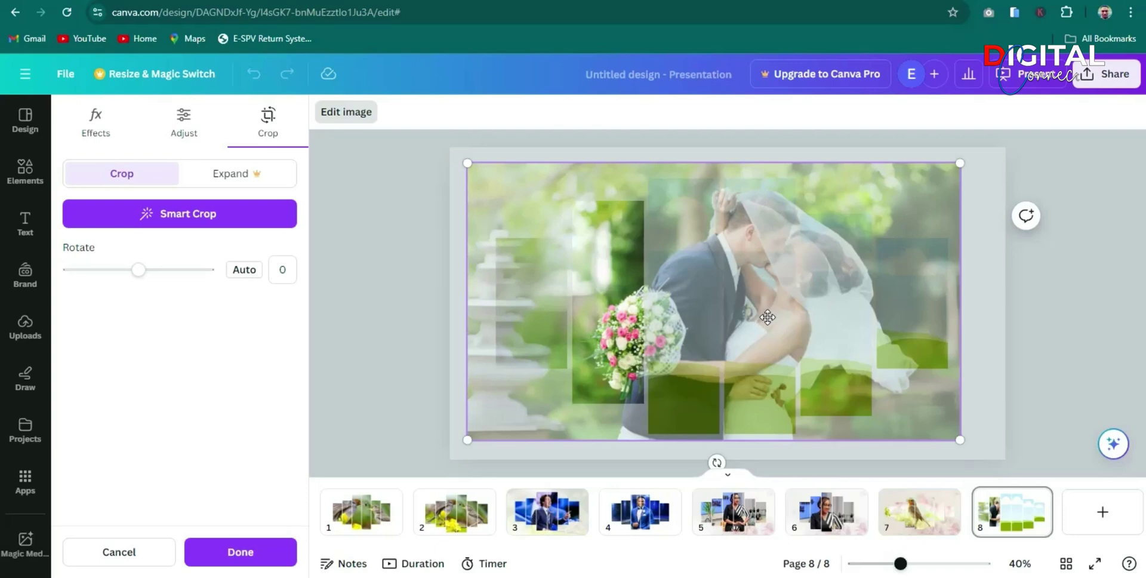
pyautogui.moveTo(765, 311)
pyautogui.mouseDown()
pyautogui.moveTo(775, 322)
pyautogui.moveTo(755, 324)
pyautogui.mouseUp()
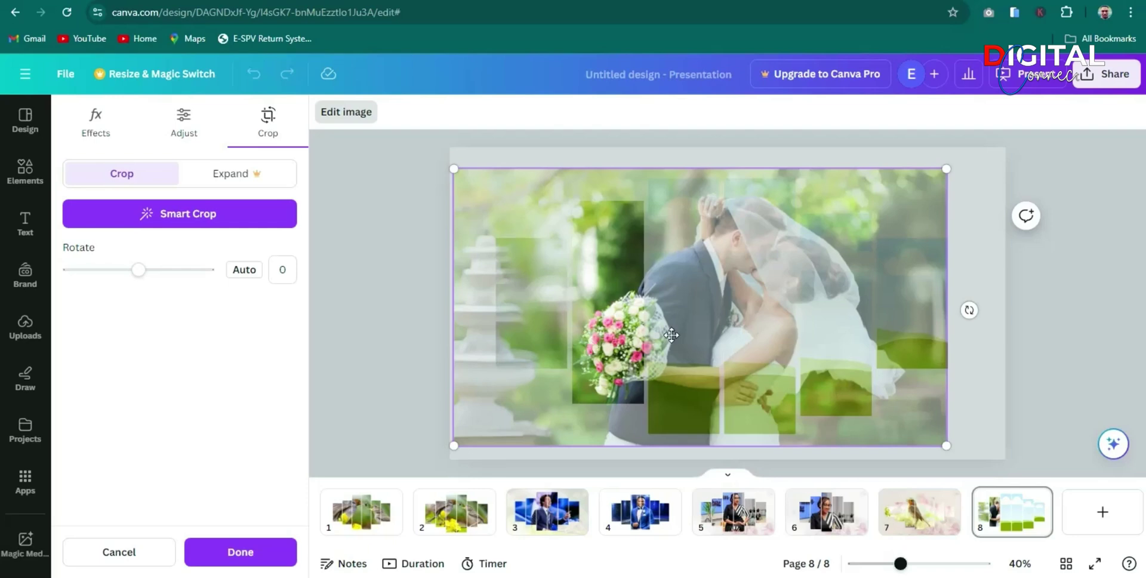
# Confirm the second frame, then drop the wedding photo into the third frame for cropping.
pyautogui.click(1055, 316)
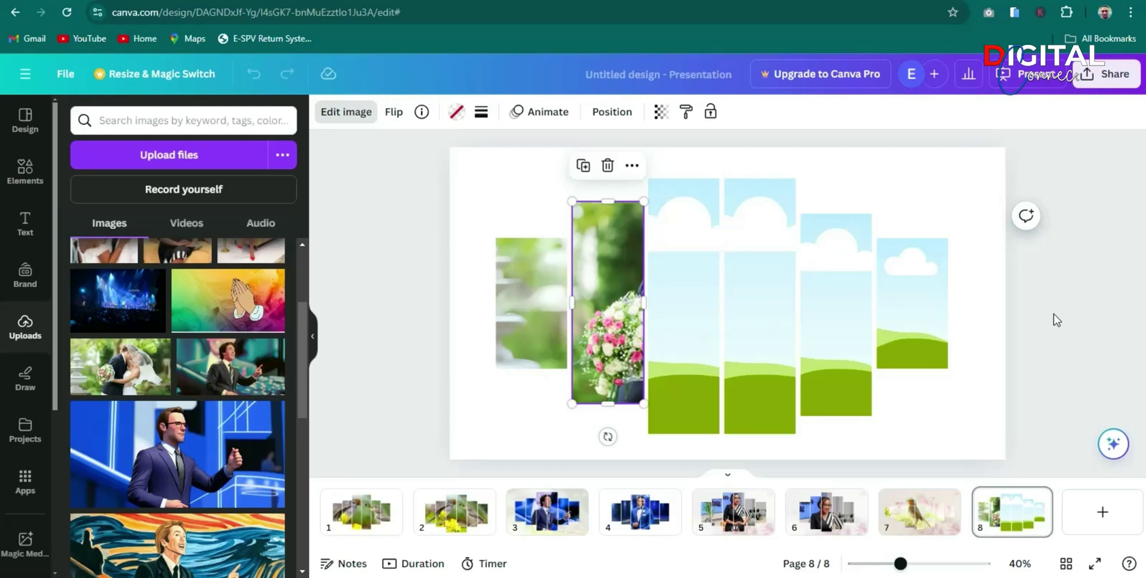
pyautogui.click(121, 383)
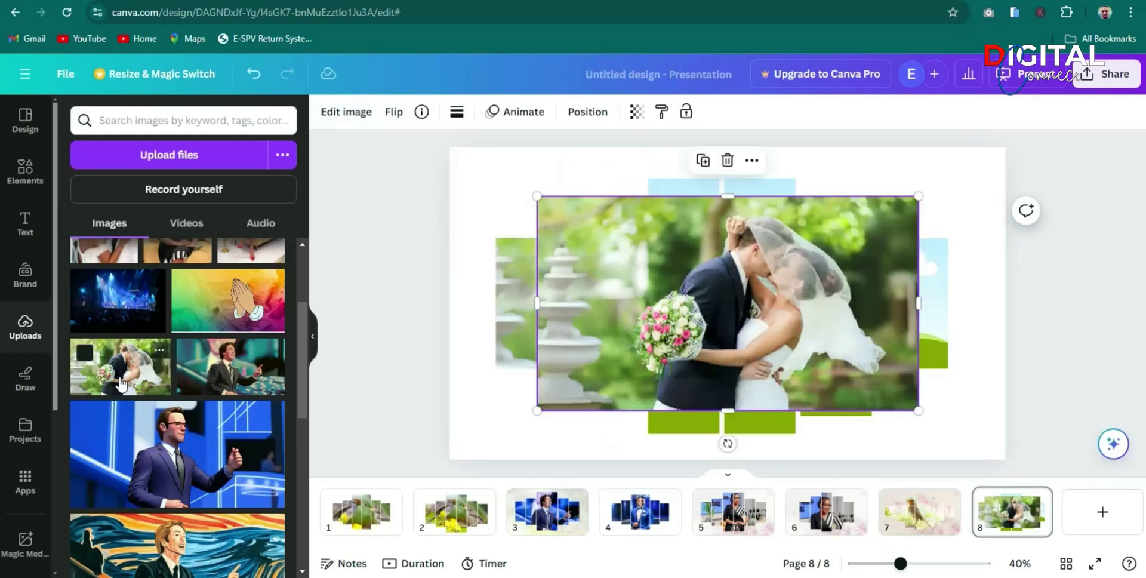
pyautogui.moveTo(704, 282)
pyautogui.mouseDown()
pyautogui.moveTo(633, 289)
pyautogui.moveTo(650, 245)
pyautogui.moveTo(690, 286)
pyautogui.mouseUp()
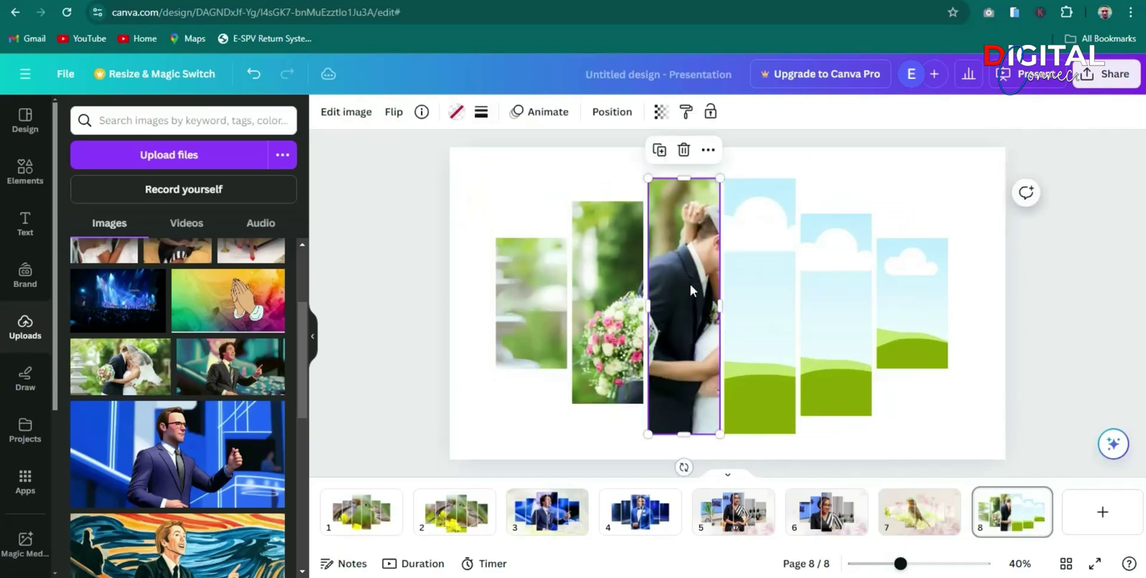
pyautogui.doubleClick(690, 286)
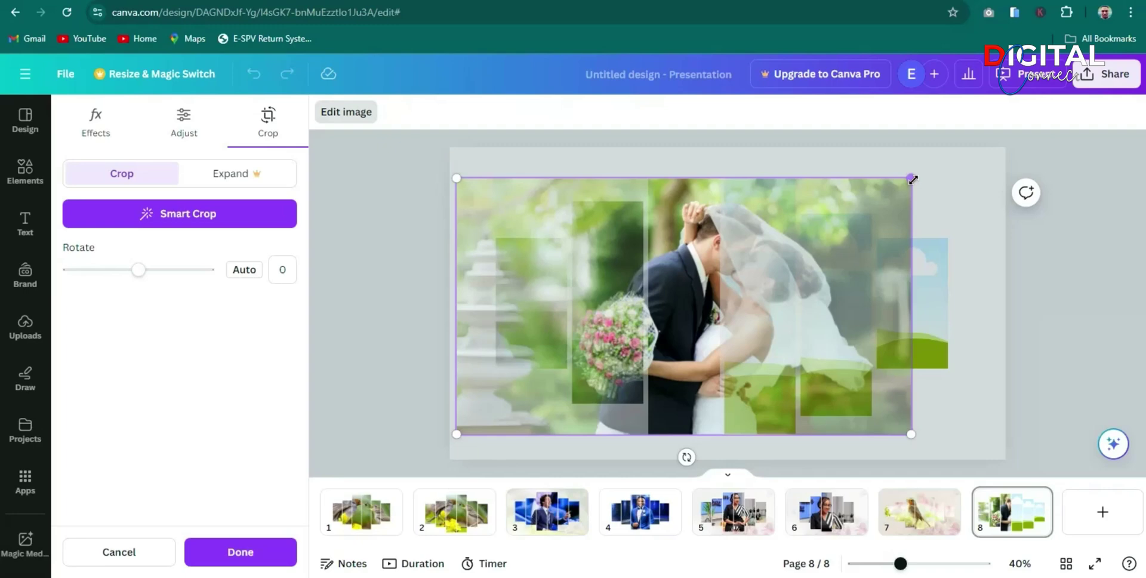
# Enlarge and position the photo on the couple's embrace and bouquet, then apply it.
pyautogui.moveTo(912, 177); pyautogui.dragTo(923, 172)
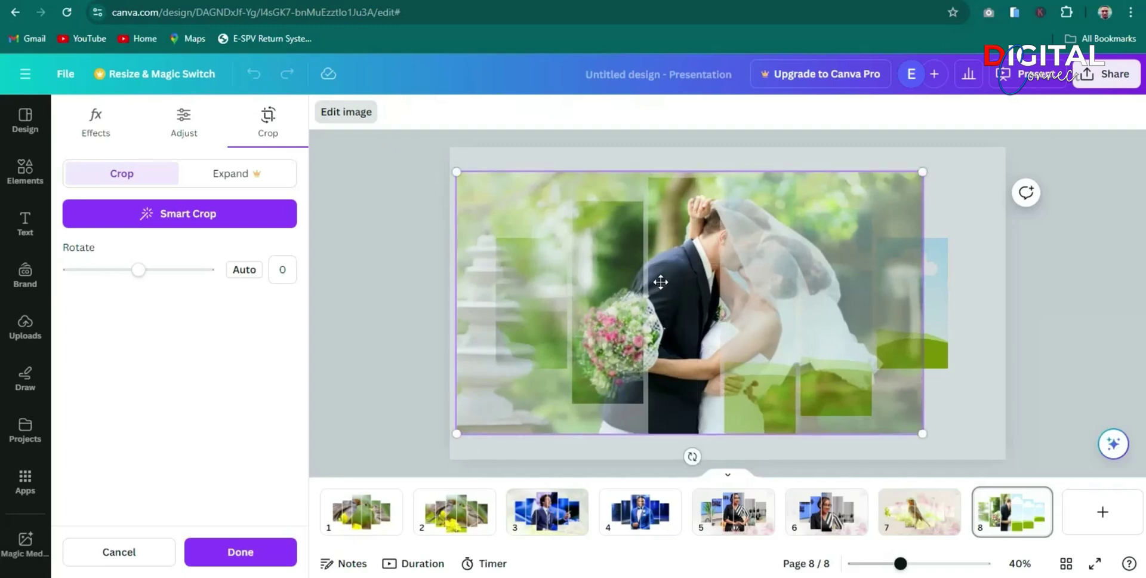
pyautogui.moveTo(686, 282); pyautogui.dragTo(670, 297)
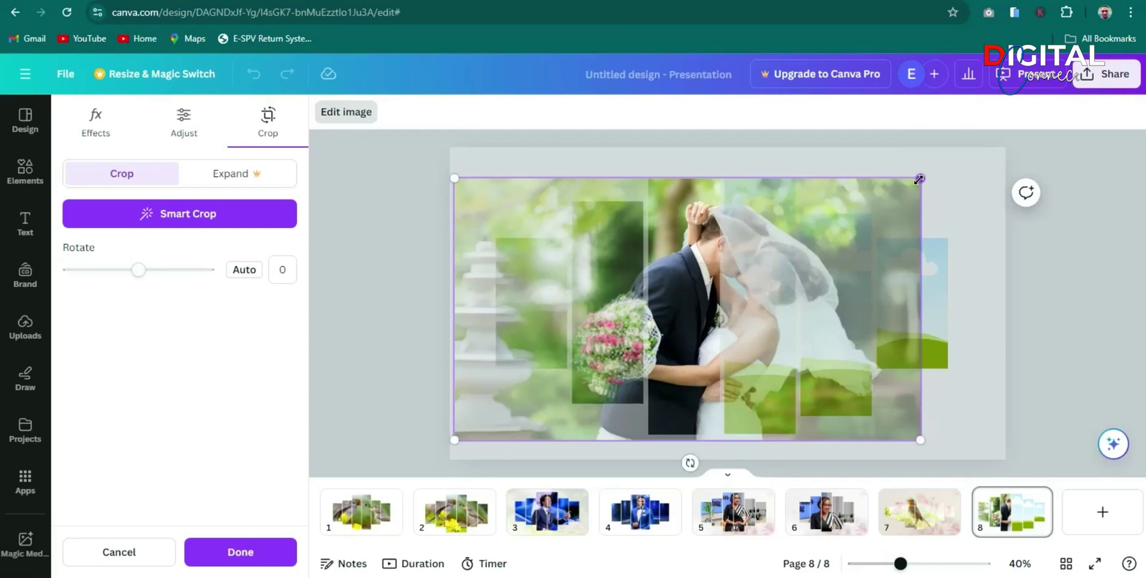
pyautogui.moveTo(920, 179); pyautogui.dragTo(952, 179)
pyautogui.moveTo(809, 290)
pyautogui.mouseDown()
pyautogui.moveTo(800, 293)
pyautogui.moveTo(819, 295)
pyautogui.moveTo(809, 297)
pyautogui.mouseUp()
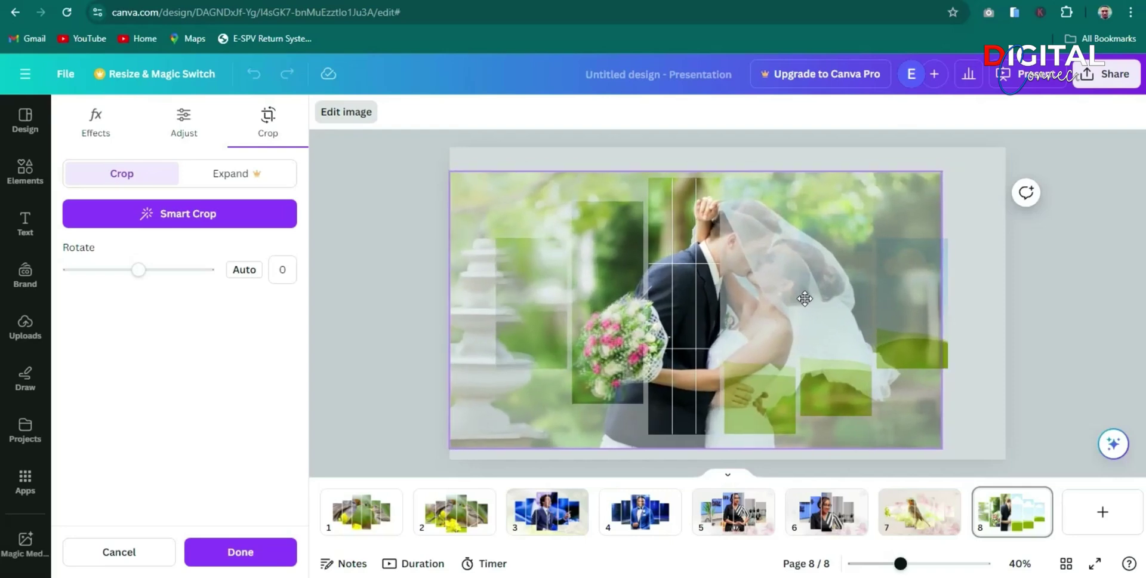
pyautogui.moveTo(804, 298); pyautogui.dragTo(808, 297)
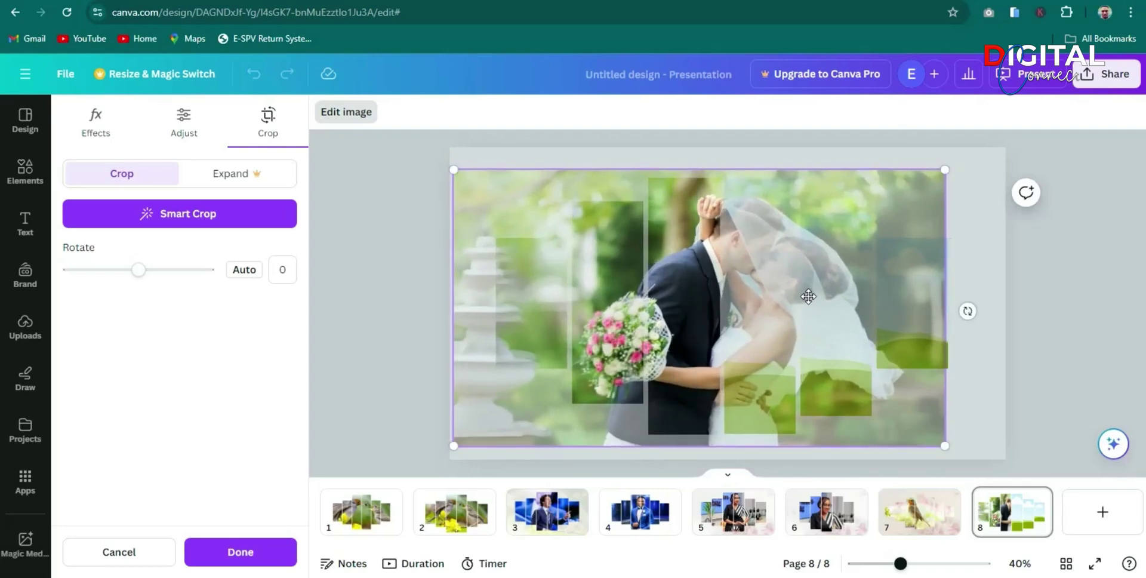
pyautogui.click(1049, 297)
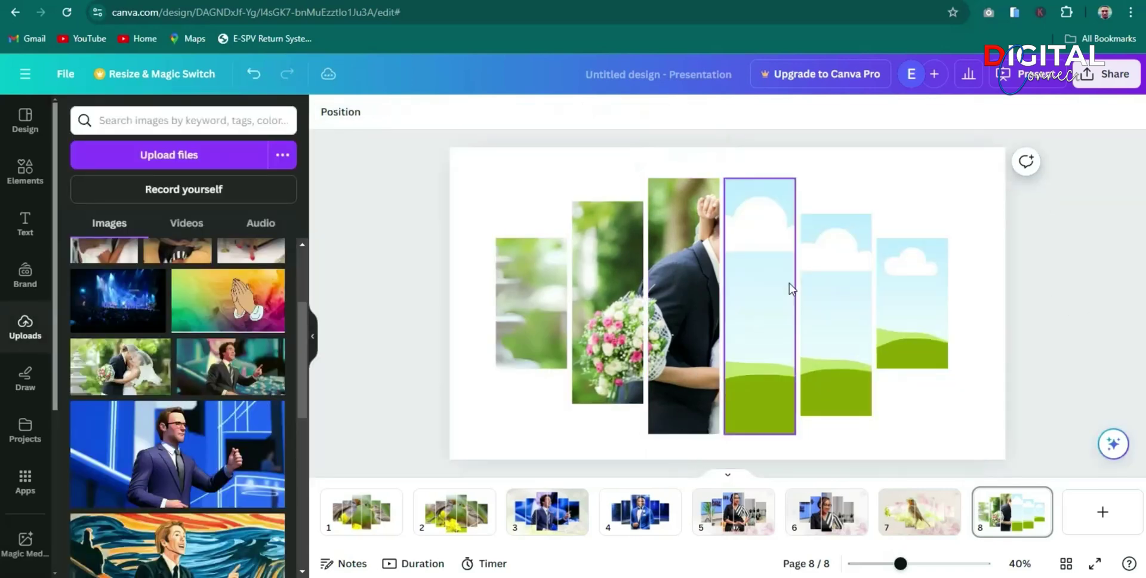
# Place the wedding photo in the fourth frame strip, undoing a wrong-frame drop.
pyautogui.click(106, 370)
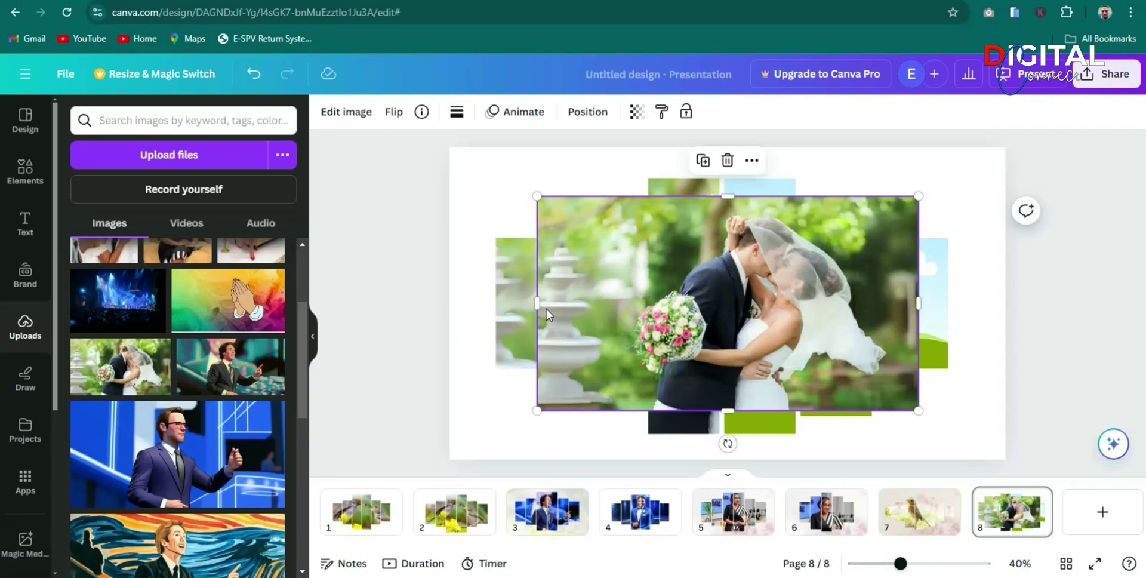
pyautogui.moveTo(654, 314); pyautogui.dragTo(710, 298)
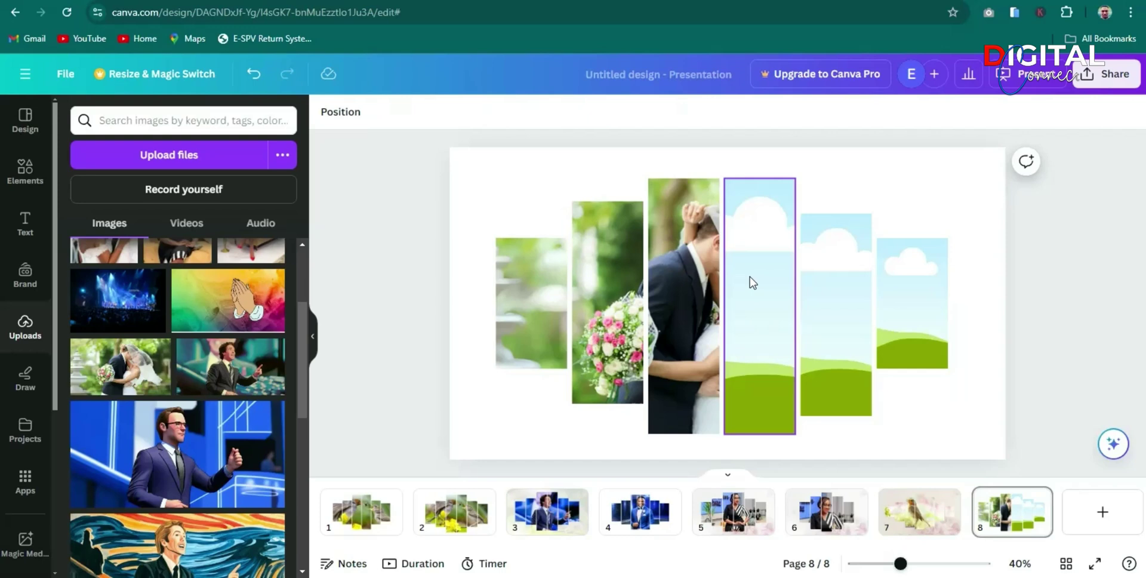
pyautogui.hotkey('ctrl', 'z')
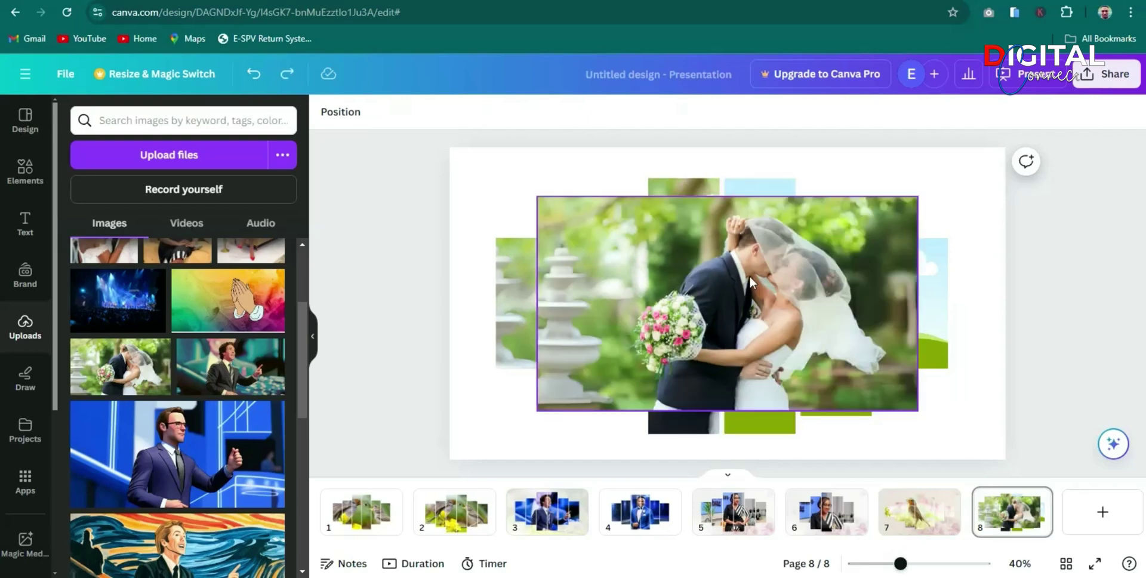
pyautogui.moveTo(751, 276)
pyautogui.mouseDown()
pyautogui.moveTo(758, 293)
pyautogui.moveTo(752, 282)
pyautogui.mouseUp()
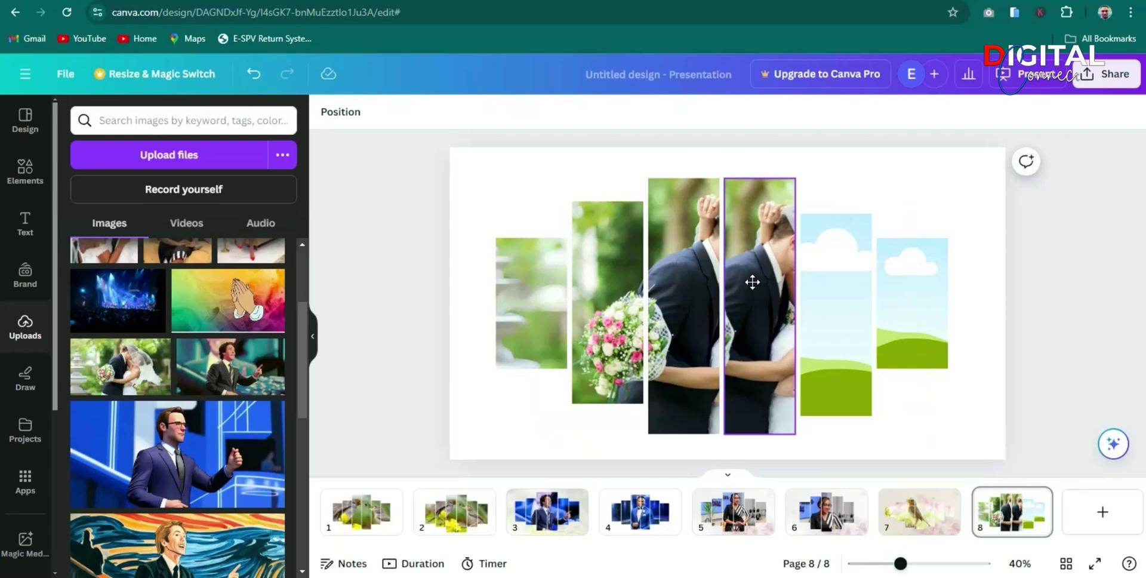
pyautogui.doubleClick(753, 284)
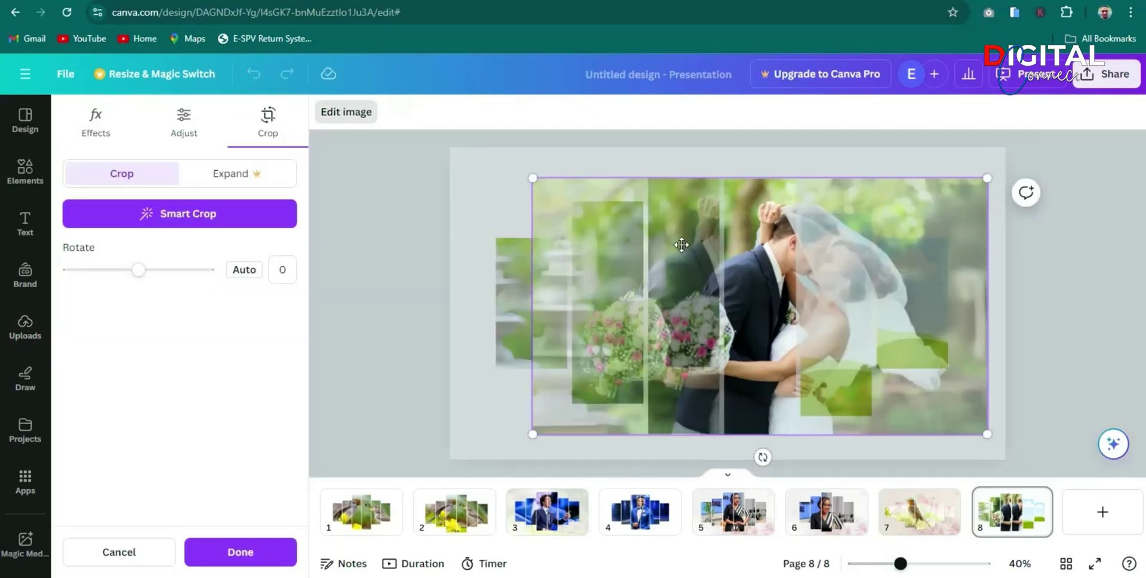
# Slide the photo left and enlarge it so the kissing couple continues across.
pyautogui.moveTo(680, 243); pyautogui.dragTo(641, 264)
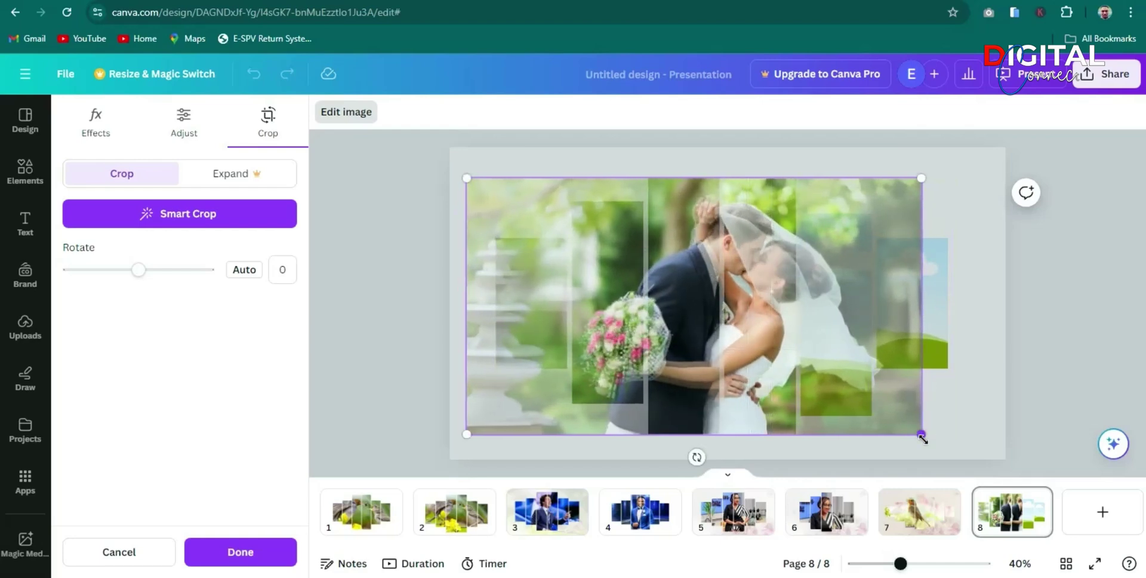
pyautogui.moveTo(923, 438); pyautogui.dragTo(936, 454)
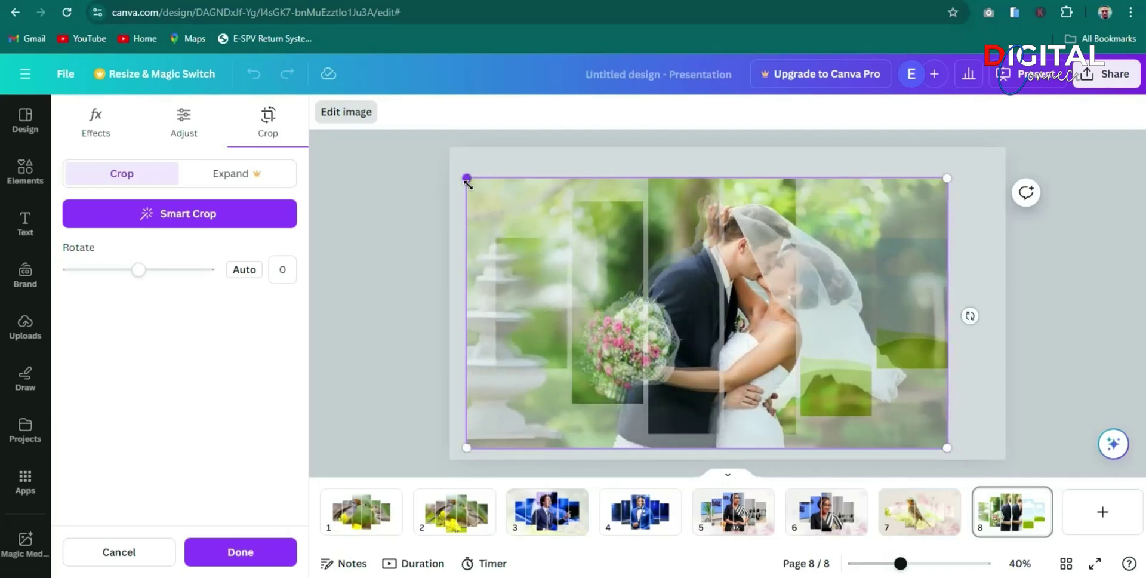
pyautogui.moveTo(466, 179); pyautogui.dragTo(447, 187)
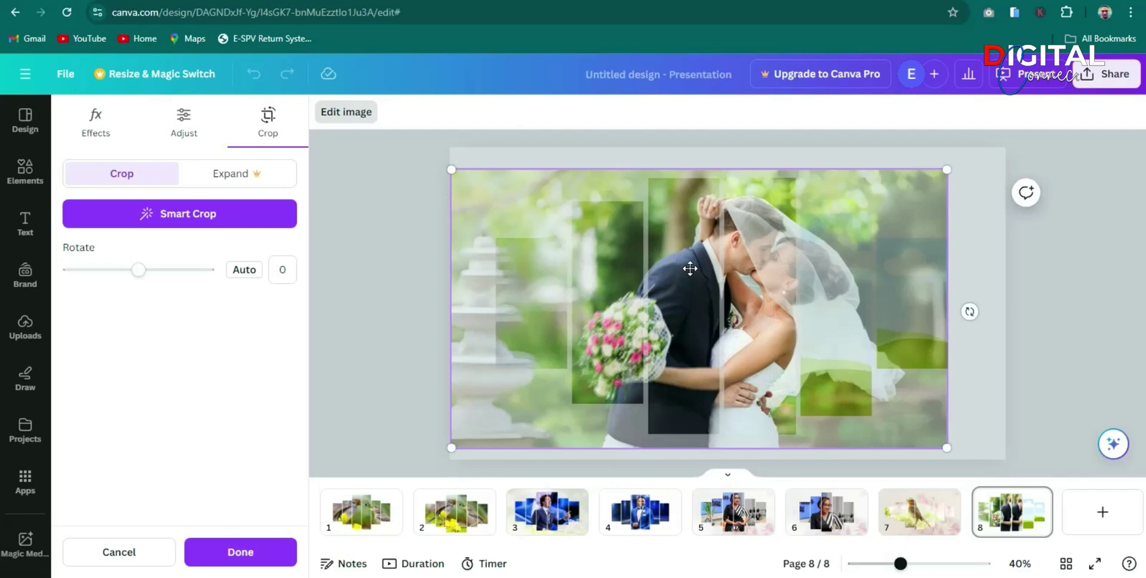
pyautogui.moveTo(692, 275); pyautogui.dragTo(692, 275)
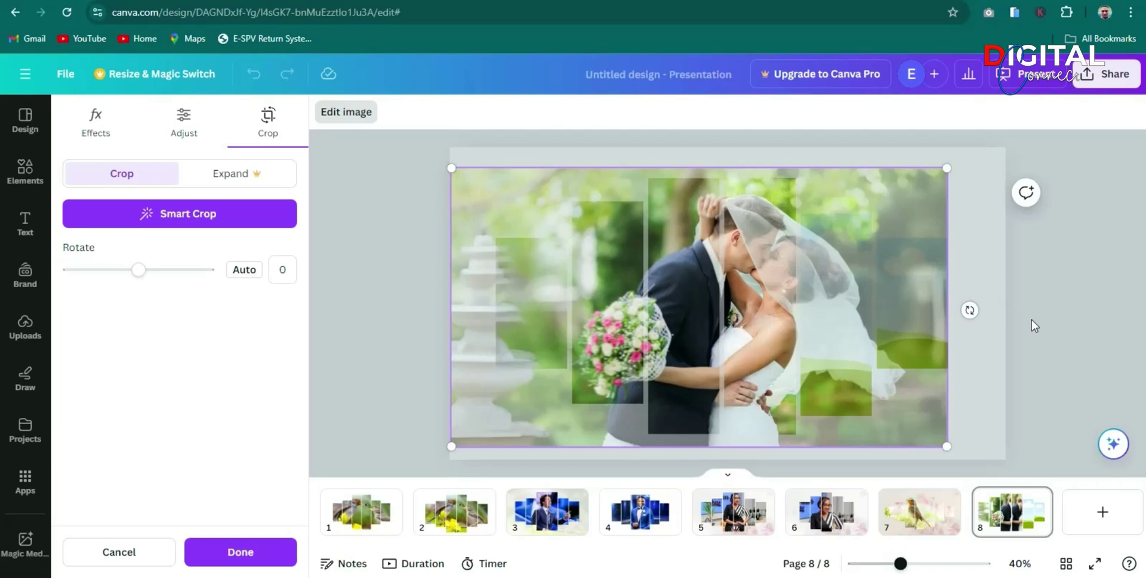
# Apply the fourth strip's crop and drop the wedding photo into the fifth frame.
pyautogui.click(1068, 305)
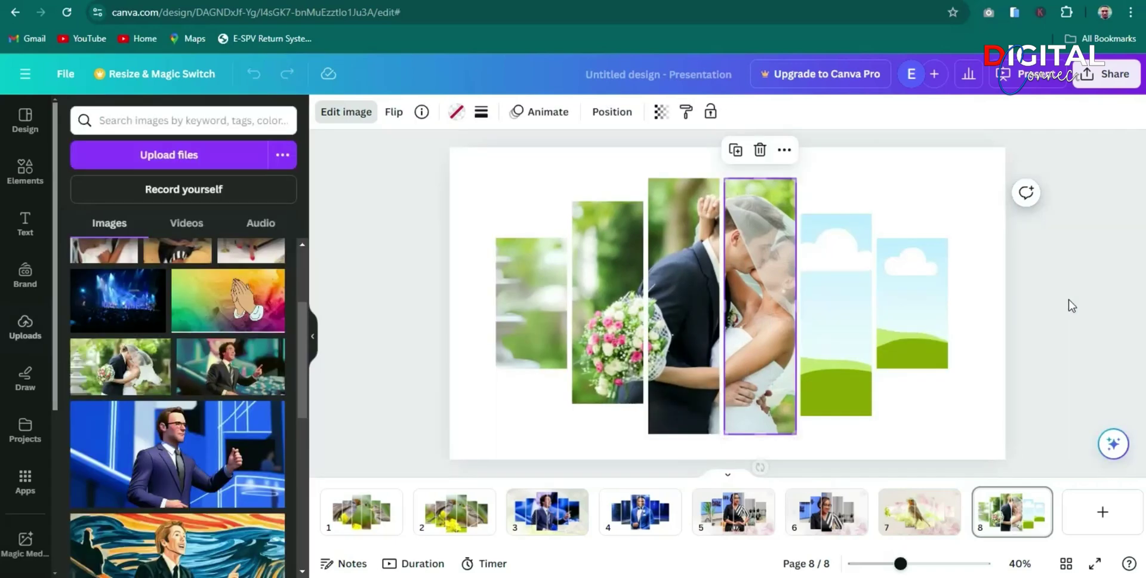
pyautogui.click(1097, 299)
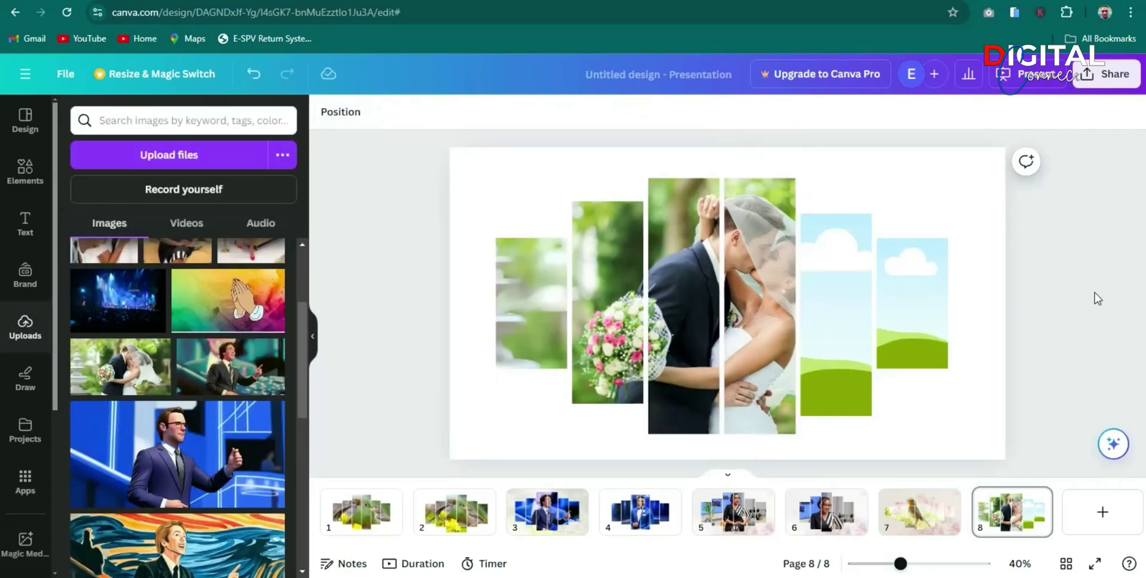
pyautogui.click(120, 366)
pyautogui.moveTo(774, 306); pyautogui.dragTo(849, 307)
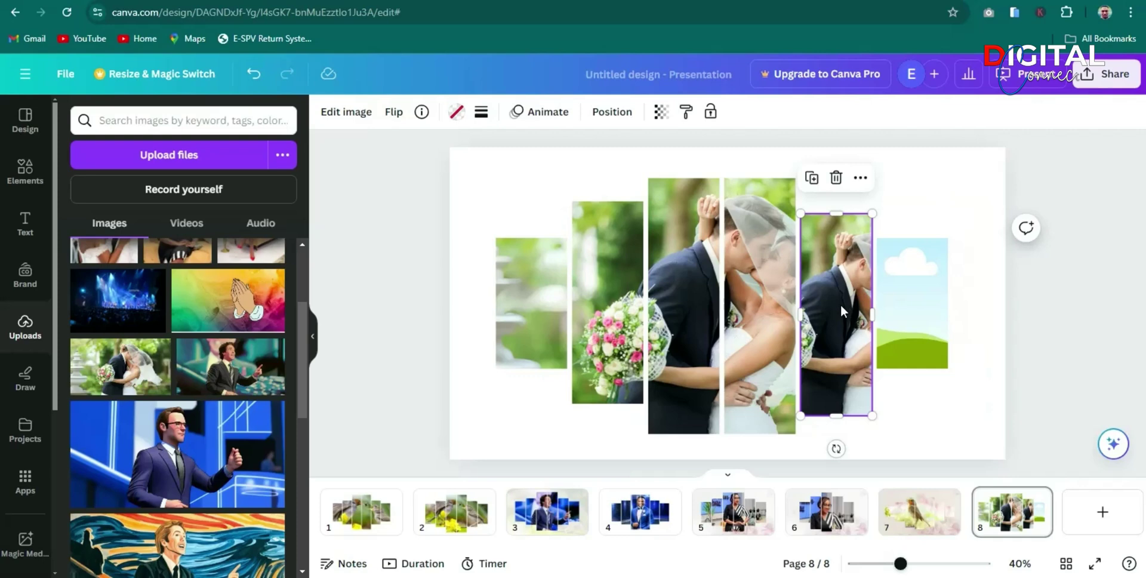
pyautogui.doubleClick(841, 304)
# Slide the photo left and enlarge it from its corners inside the fifth frame.
pyautogui.moveTo(691, 285); pyautogui.dragTo(560, 271)
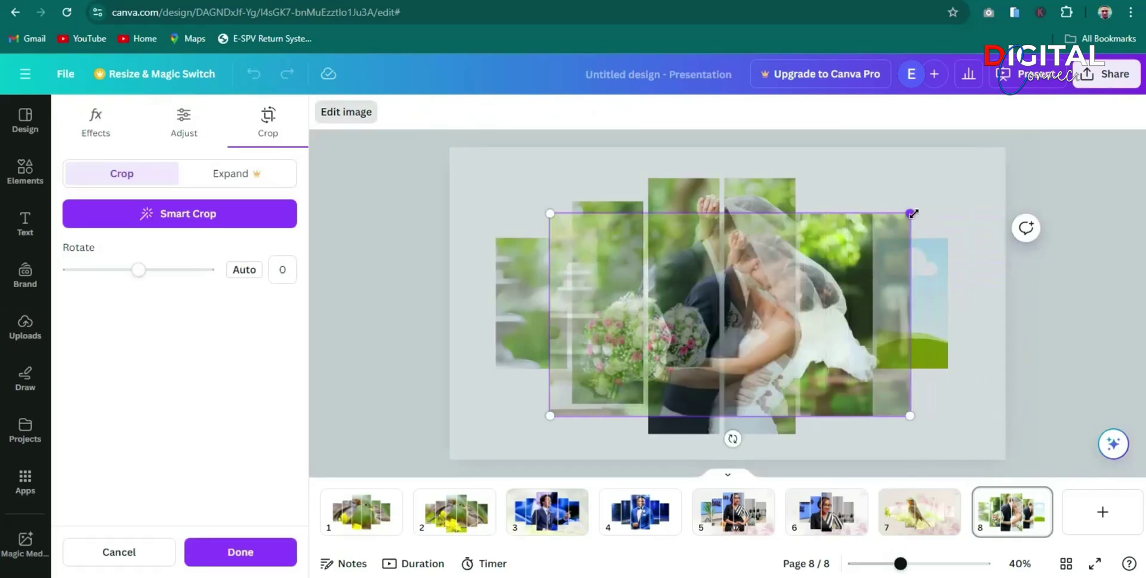
pyautogui.moveTo(912, 210); pyautogui.dragTo(976, 177)
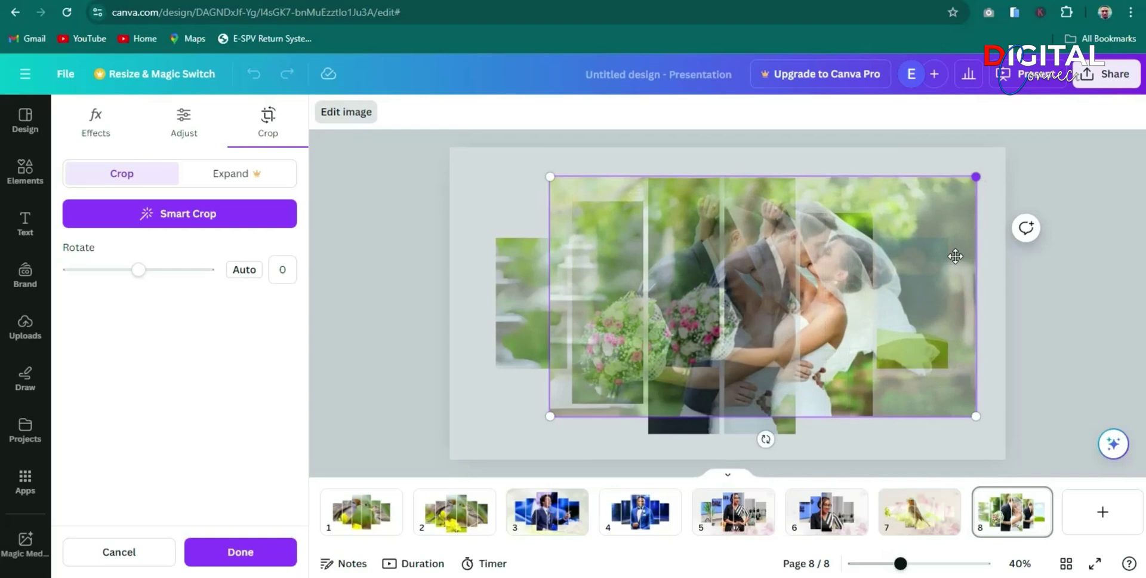
pyautogui.moveTo(977, 417); pyautogui.dragTo(997, 427)
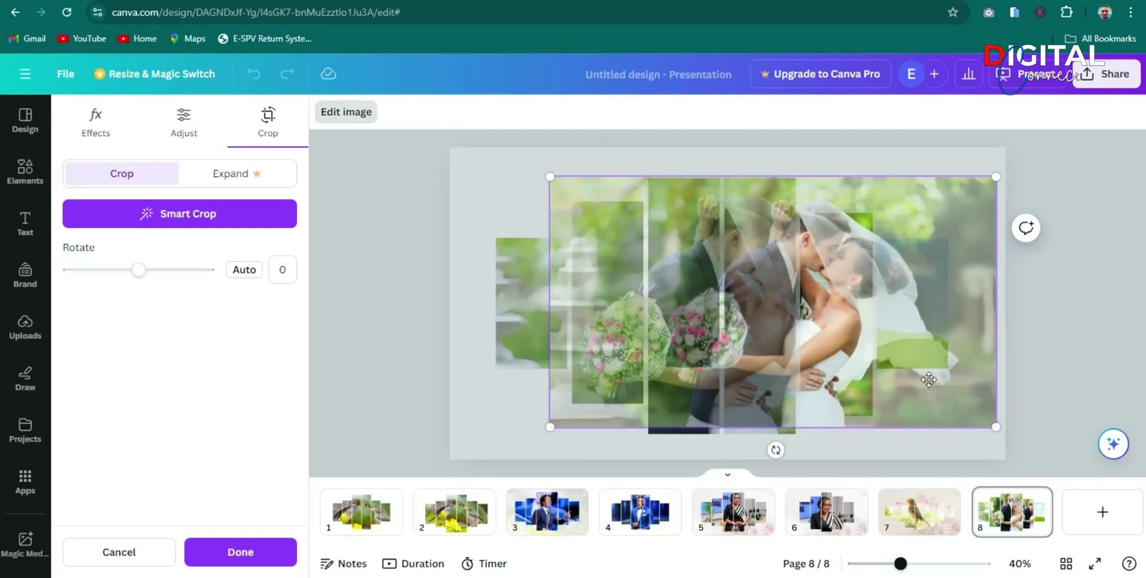
pyautogui.moveTo(912, 383); pyautogui.dragTo(869, 388)
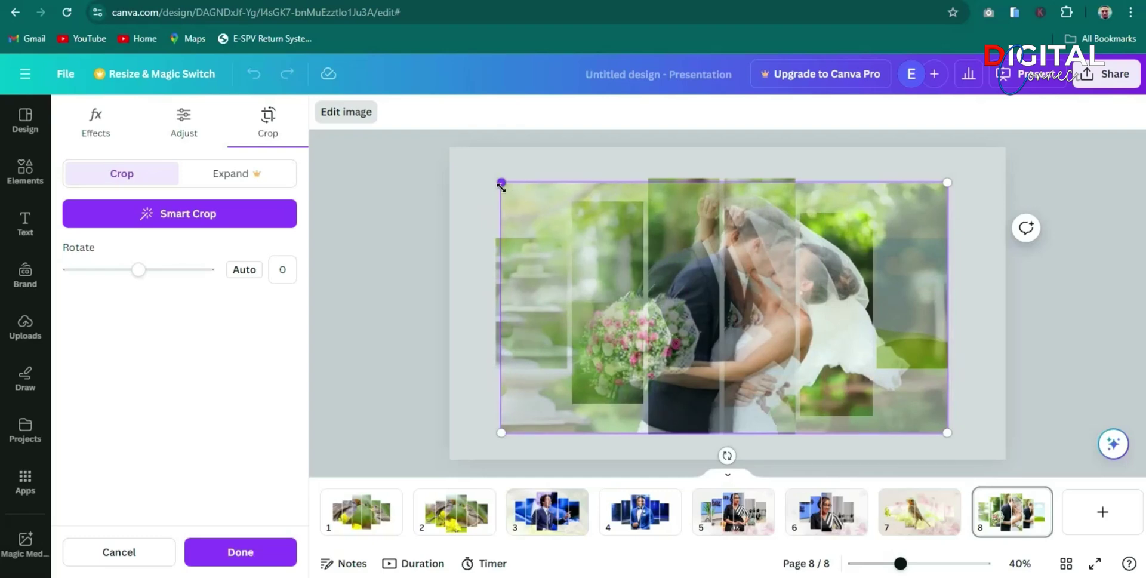
pyautogui.moveTo(501, 183); pyautogui.dragTo(479, 170)
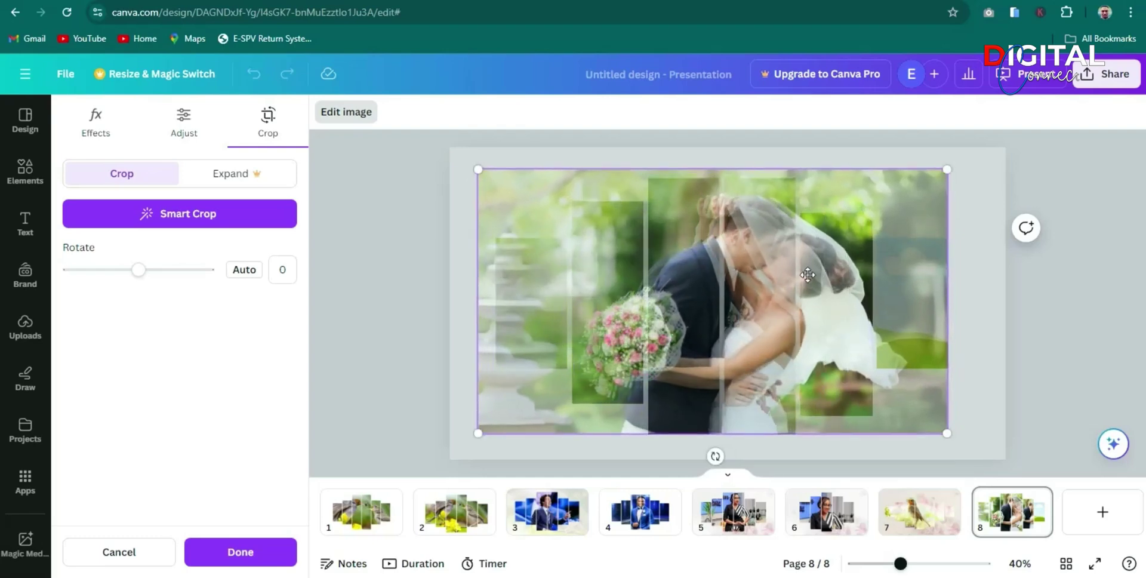
pyautogui.moveTo(808, 276)
pyautogui.mouseDown()
pyautogui.moveTo(815, 284)
pyautogui.moveTo(801, 287)
pyautogui.mouseUp()
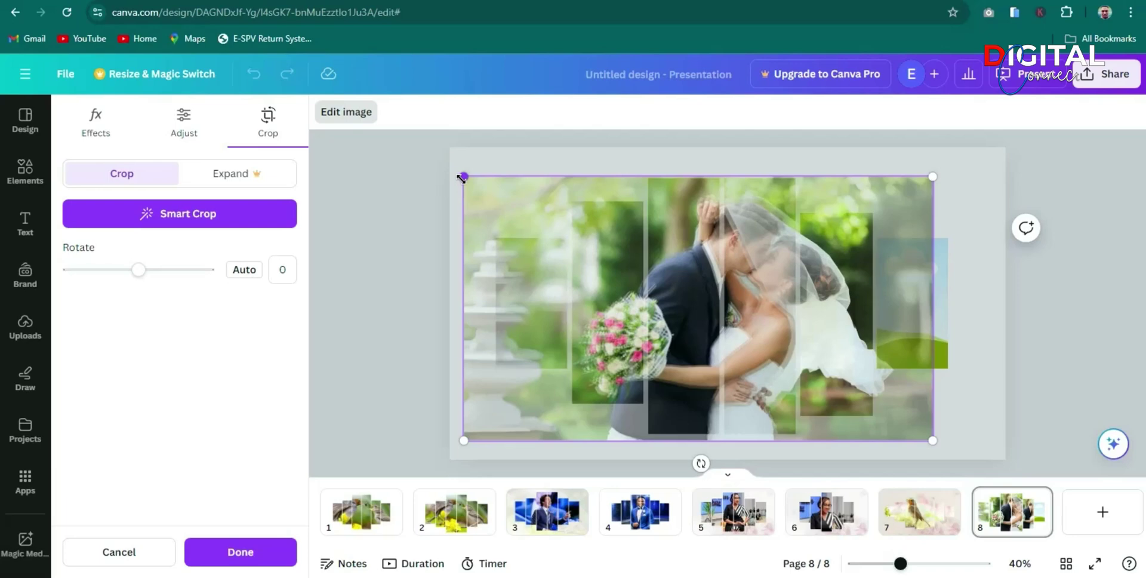
# Fine-tune the fifth frame's photo, enlarging it toward the upper left.
pyautogui.moveTo(462, 178); pyautogui.dragTo(464, 176)
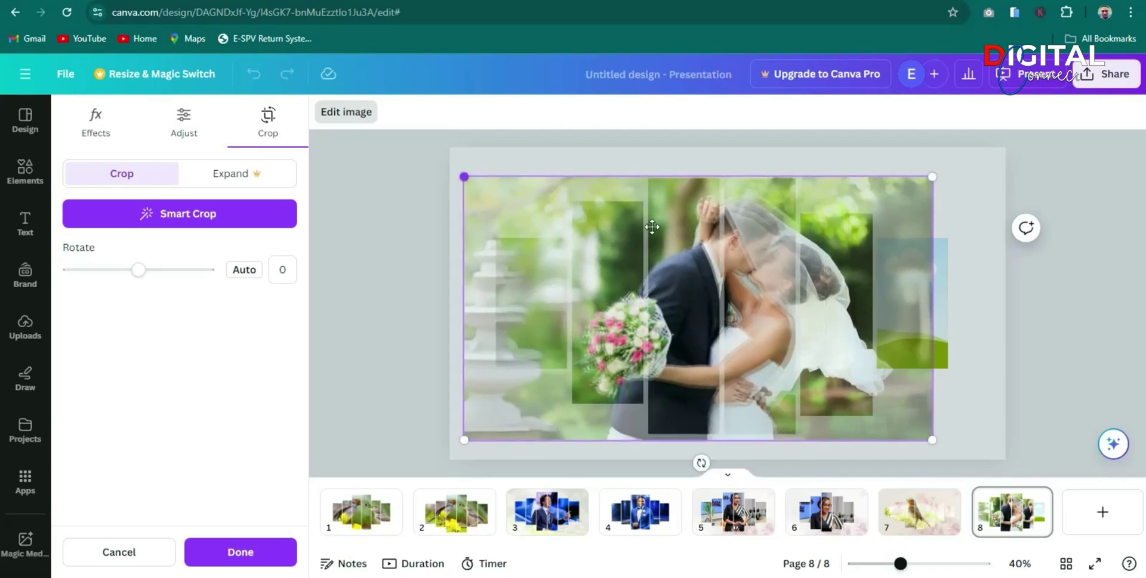
pyautogui.moveTo(762, 291); pyautogui.dragTo(764, 293)
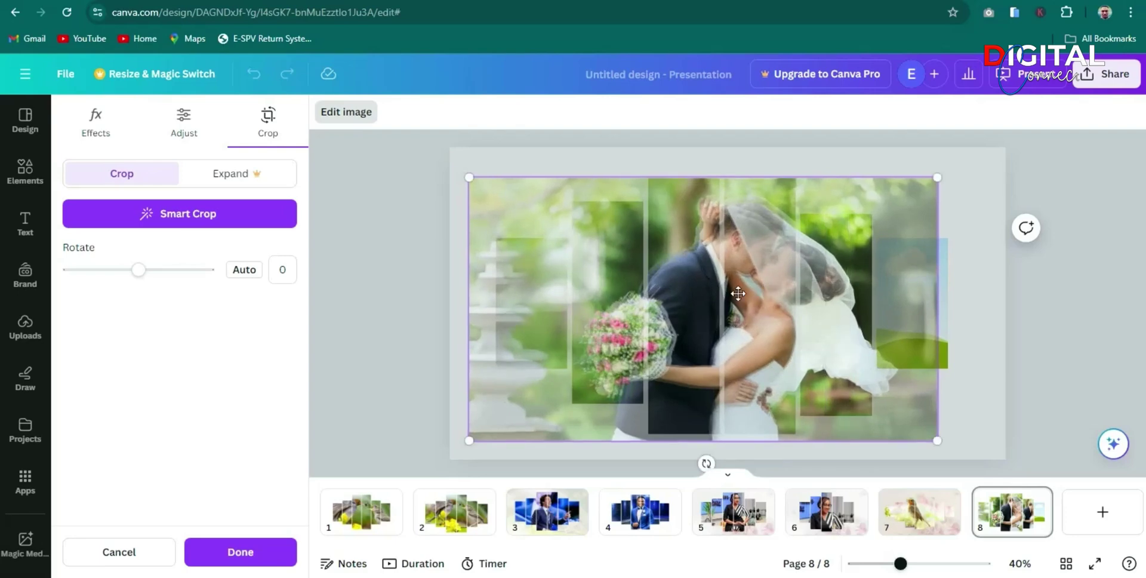
pyautogui.moveTo(468, 177); pyautogui.dragTo(449, 187)
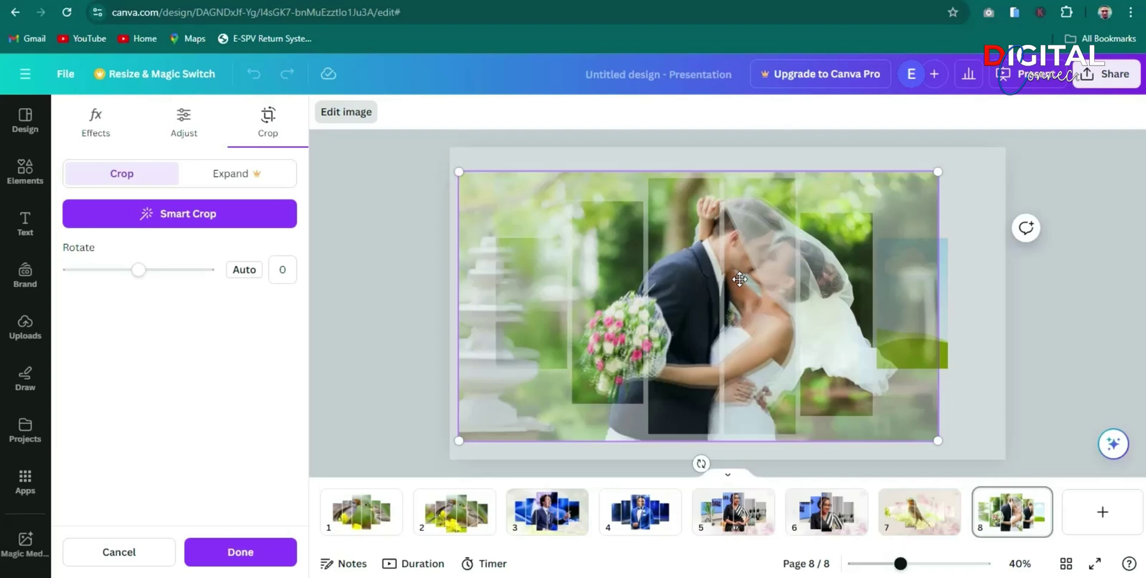
pyautogui.moveTo(745, 287); pyautogui.dragTo(744, 290)
pyautogui.moveTo(460, 174); pyautogui.dragTo(449, 173)
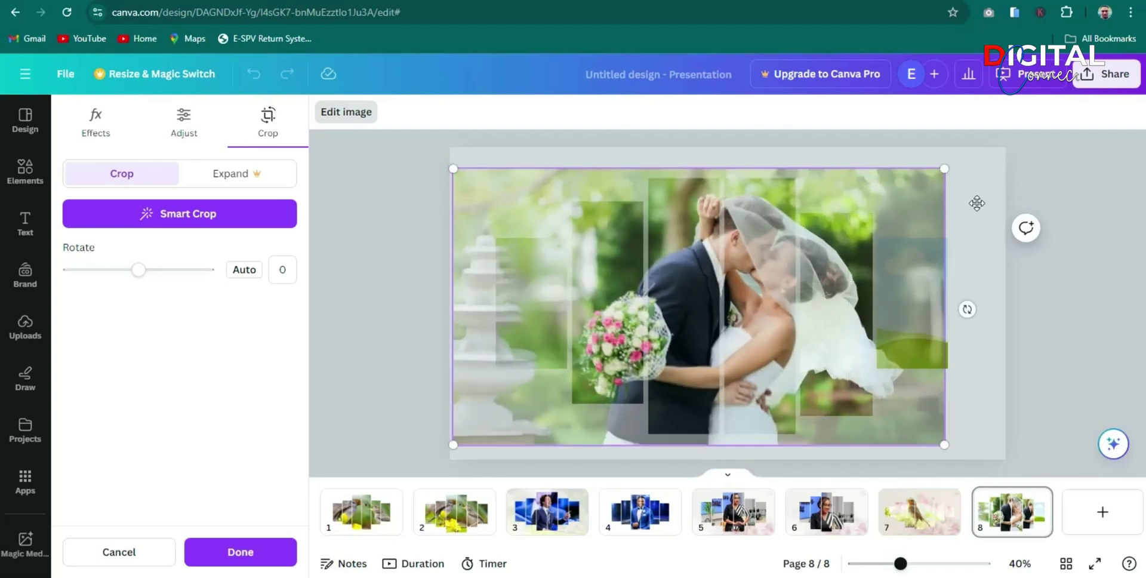
# Apply the fifth crop and place the wedding photo into the rightmost frame.
pyautogui.click(1065, 203)
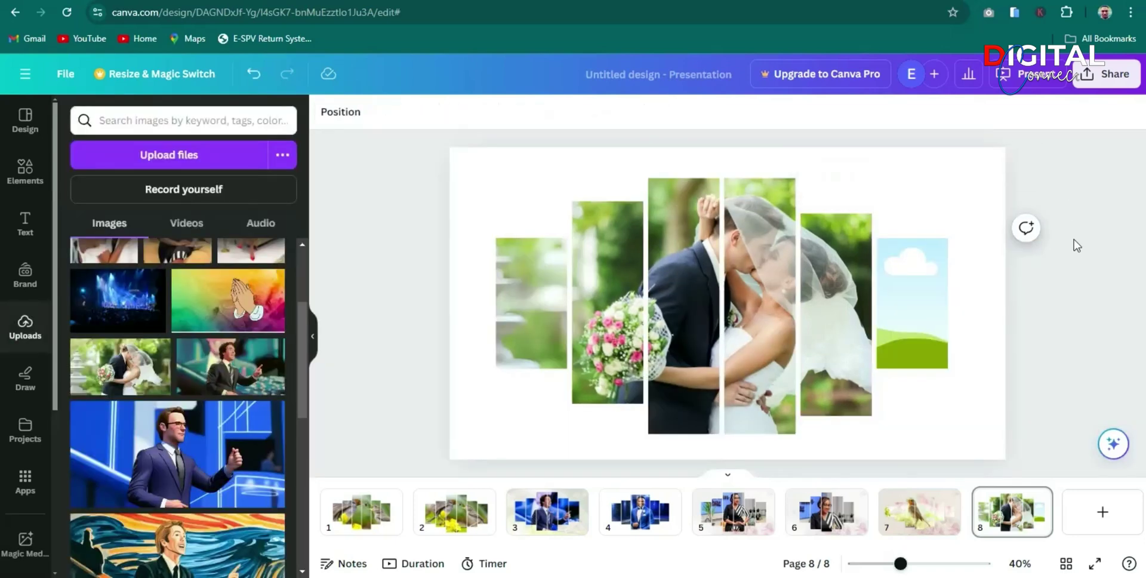
pyautogui.click(103, 379)
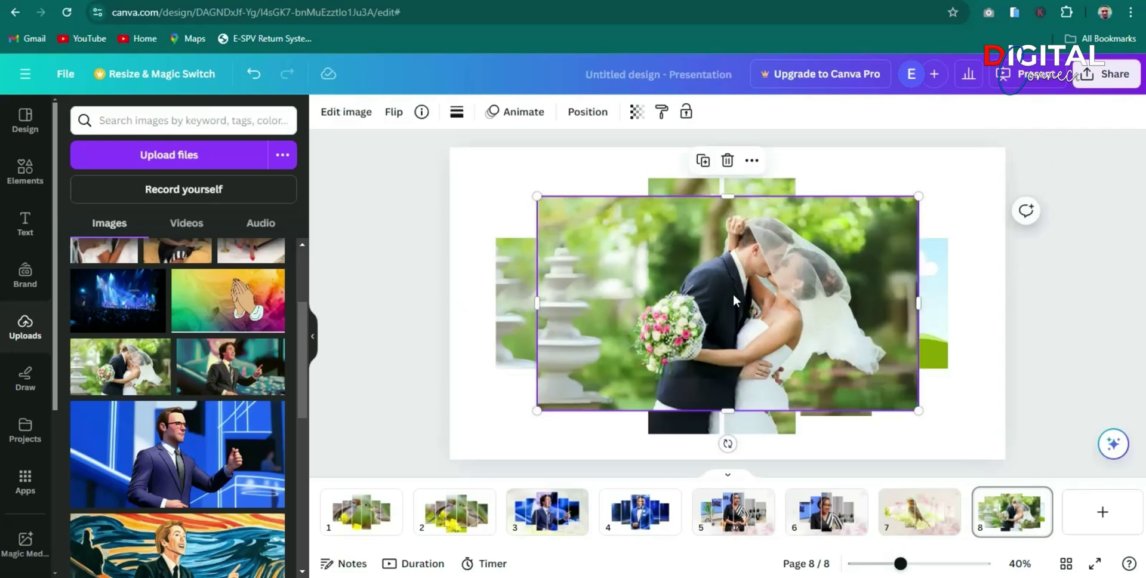
pyautogui.moveTo(733, 292); pyautogui.dragTo(856, 295)
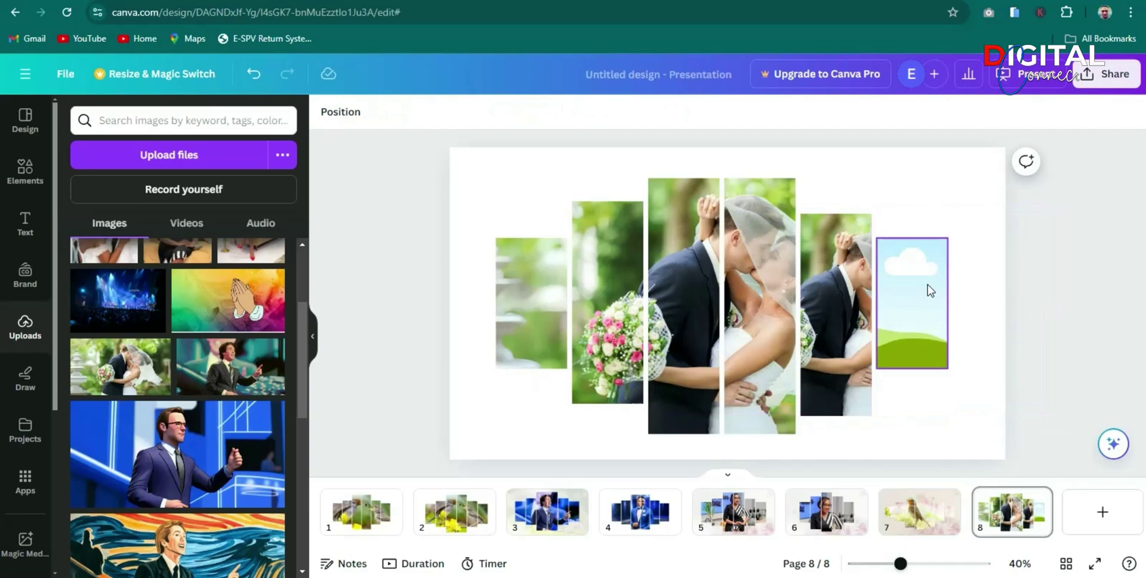
pyautogui.hotkey('ctrl', 'v')
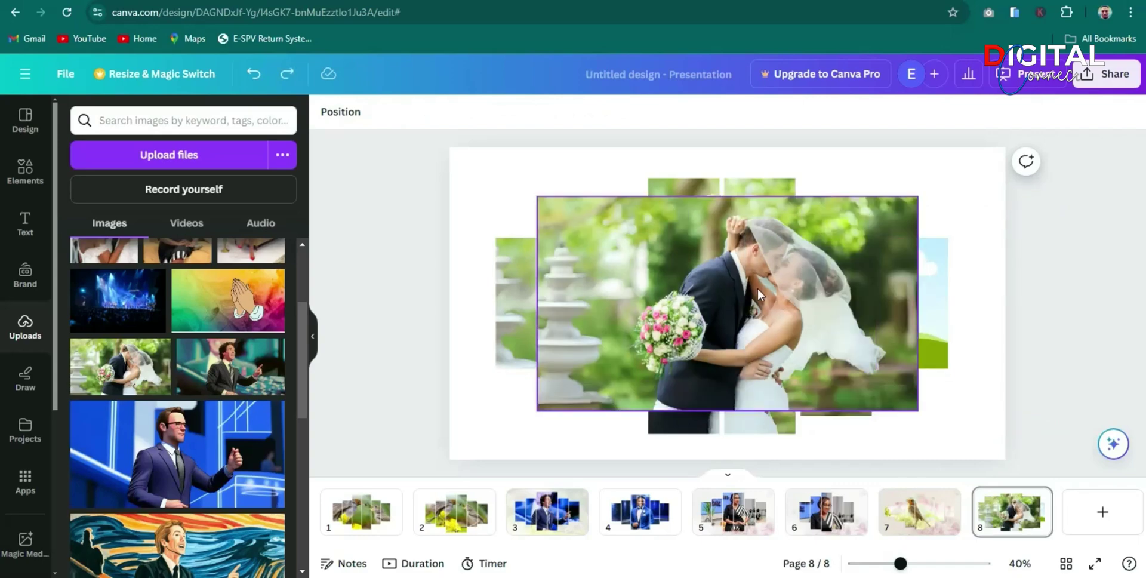
pyautogui.moveTo(757, 288); pyautogui.dragTo(908, 283)
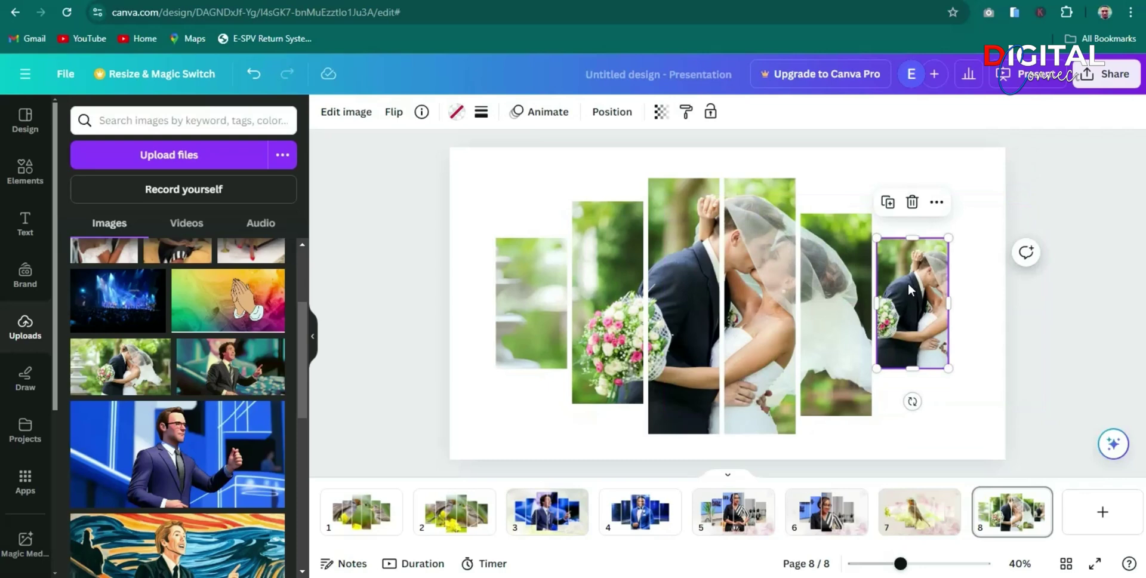
pyautogui.doubleClick(908, 283)
# Enlarge the photo inside the sixth frame and move it down and left.
pyautogui.moveTo(797, 263); pyautogui.dragTo(717, 263)
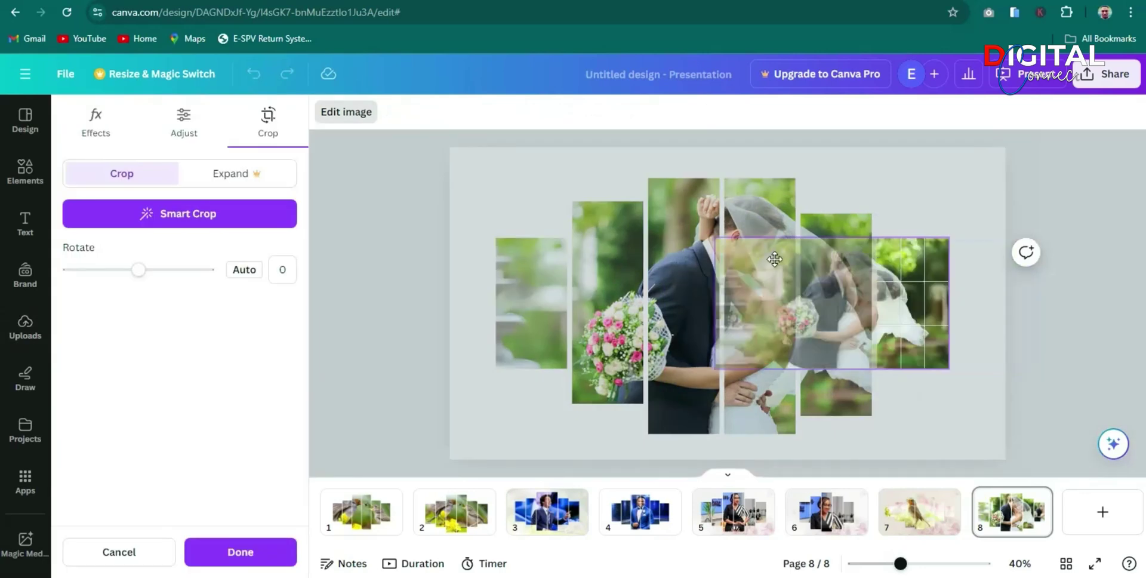
pyautogui.moveTo(948, 370); pyautogui.dragTo(1005, 401)
pyautogui.moveTo(716, 240); pyautogui.dragTo(543, 210)
pyautogui.moveTo(758, 260); pyautogui.dragTo(698, 289)
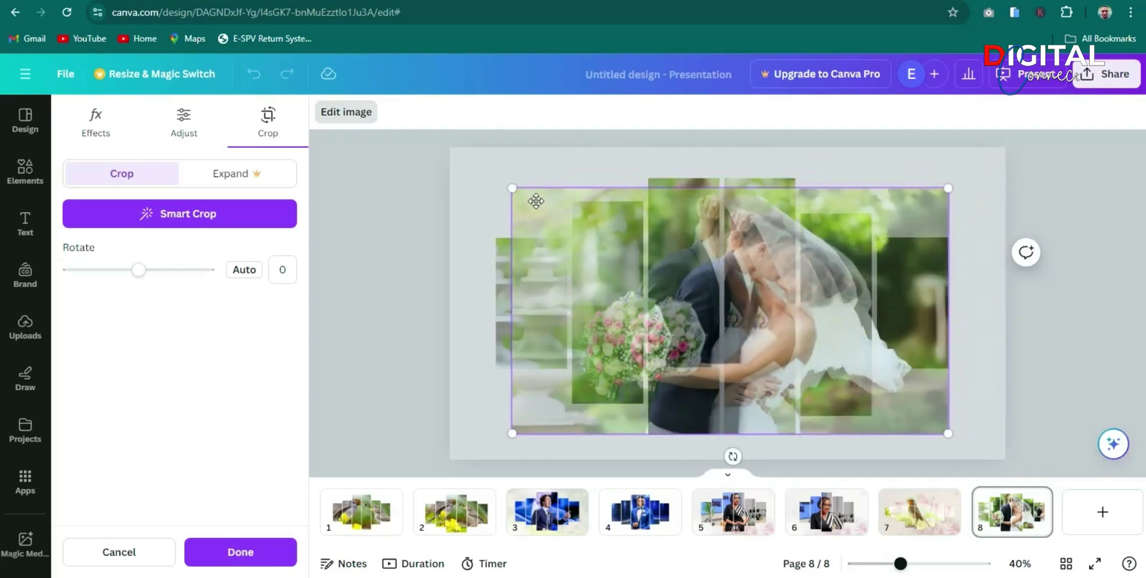
pyautogui.moveTo(511, 188); pyautogui.dragTo(472, 166)
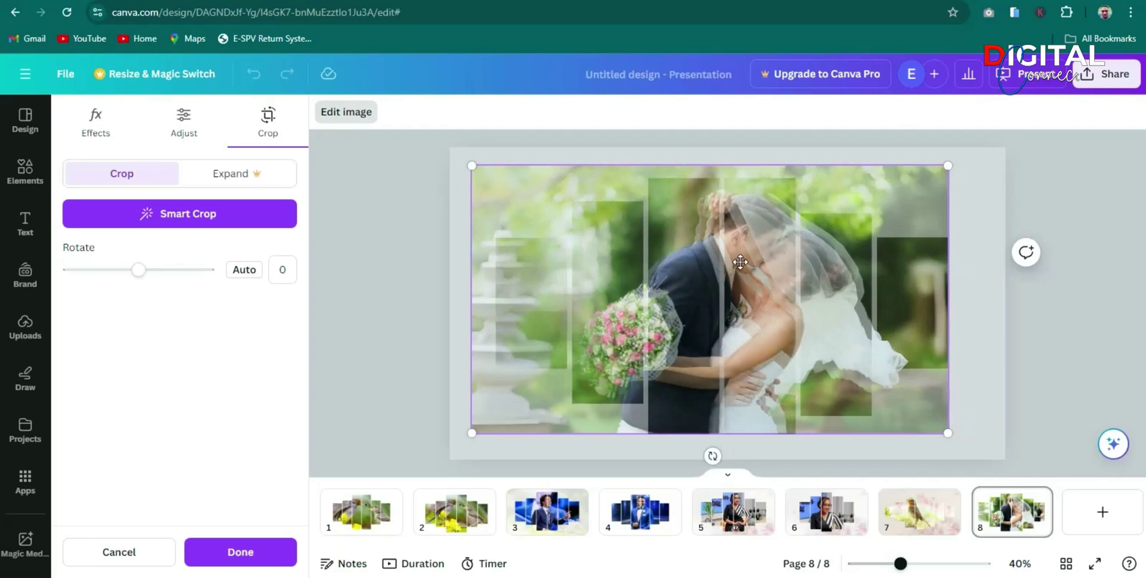
pyautogui.moveTo(710, 268); pyautogui.dragTo(713, 284)
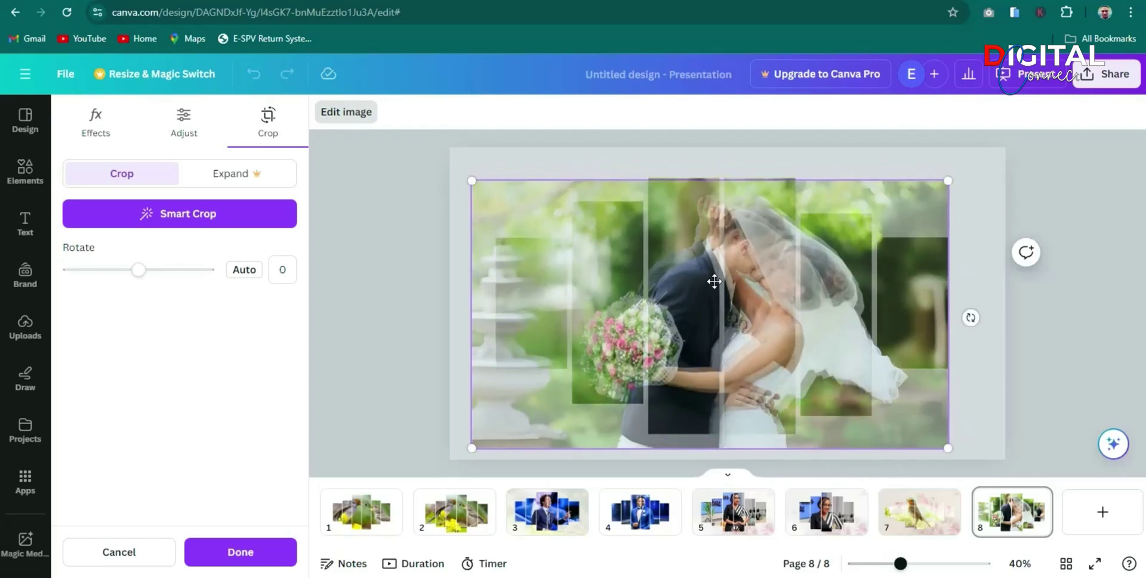
pyautogui.moveTo(473, 182); pyautogui.dragTo(454, 185)
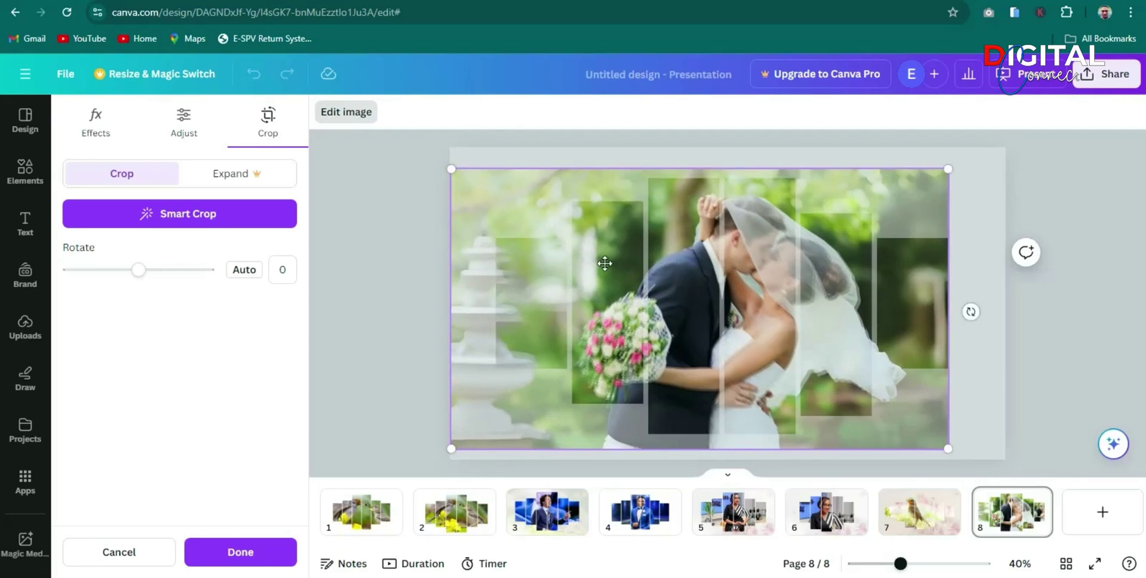
# Fine-tune the sixth frame's photo and apply the crop, completing all six panels.
pyautogui.moveTo(607, 259); pyautogui.dragTo(604, 259)
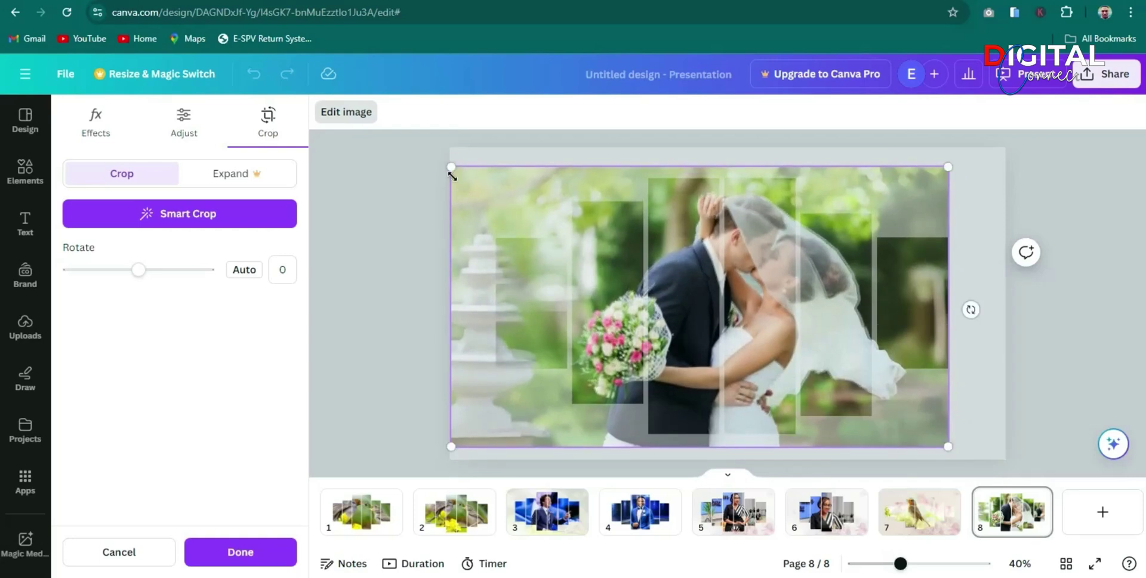
pyautogui.moveTo(455, 176); pyautogui.dragTo(451, 179)
pyautogui.moveTo(948, 172); pyautogui.dragTo(942, 176)
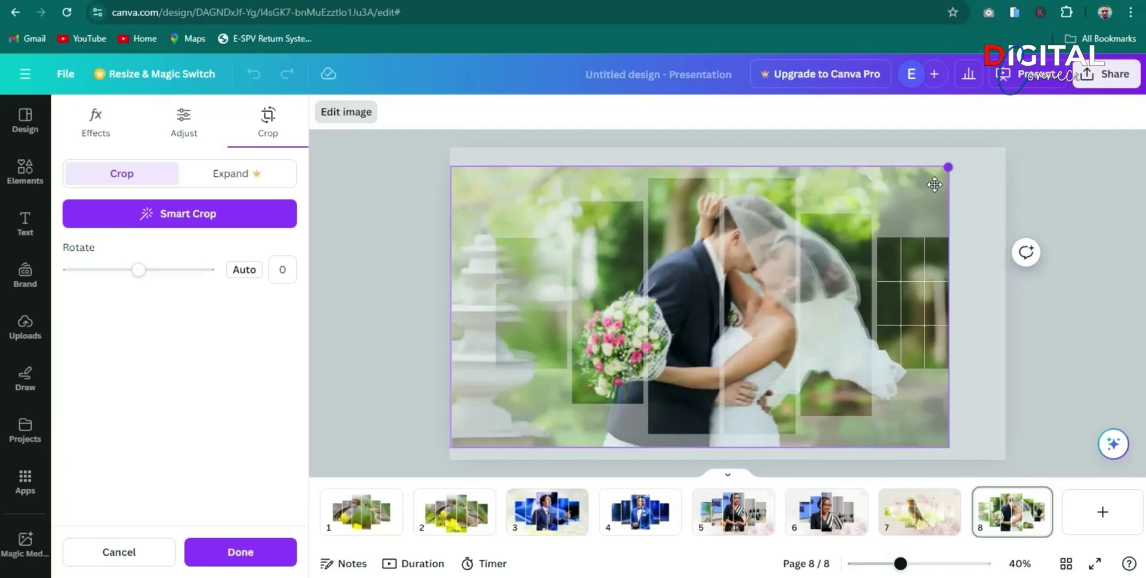
pyautogui.click(934, 184)
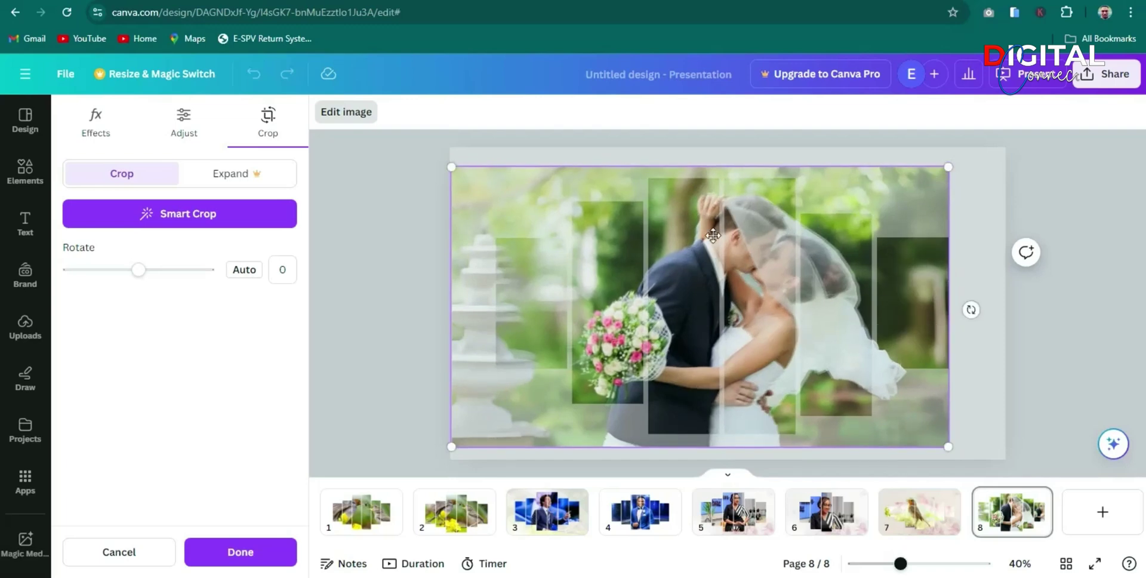
pyautogui.click(1095, 254)
pyautogui.click(1095, 254)
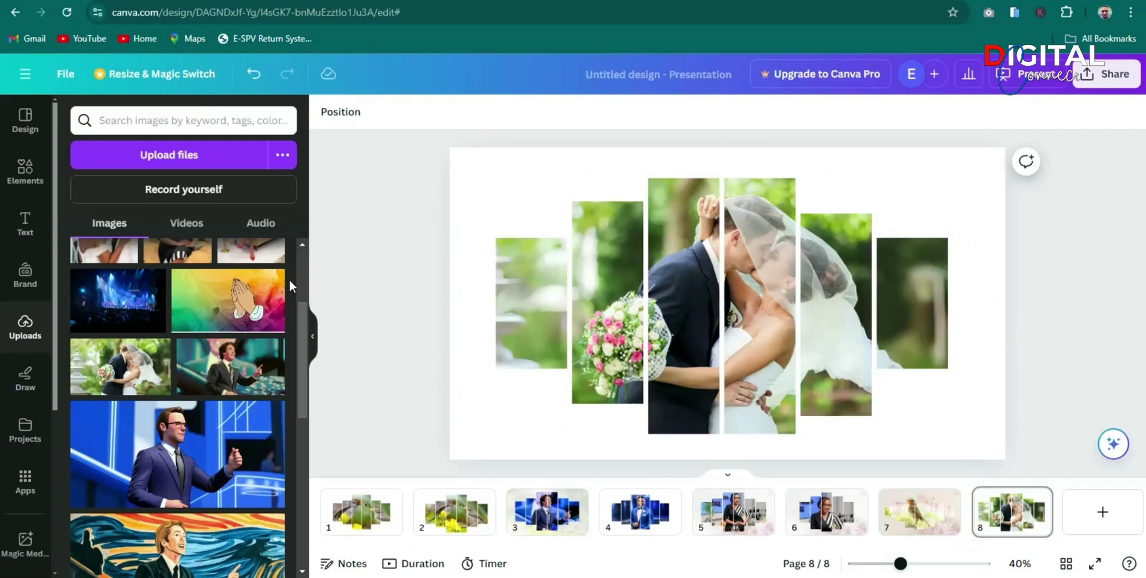
pyautogui.moveTo(302, 342); pyautogui.dragTo(290, 211)
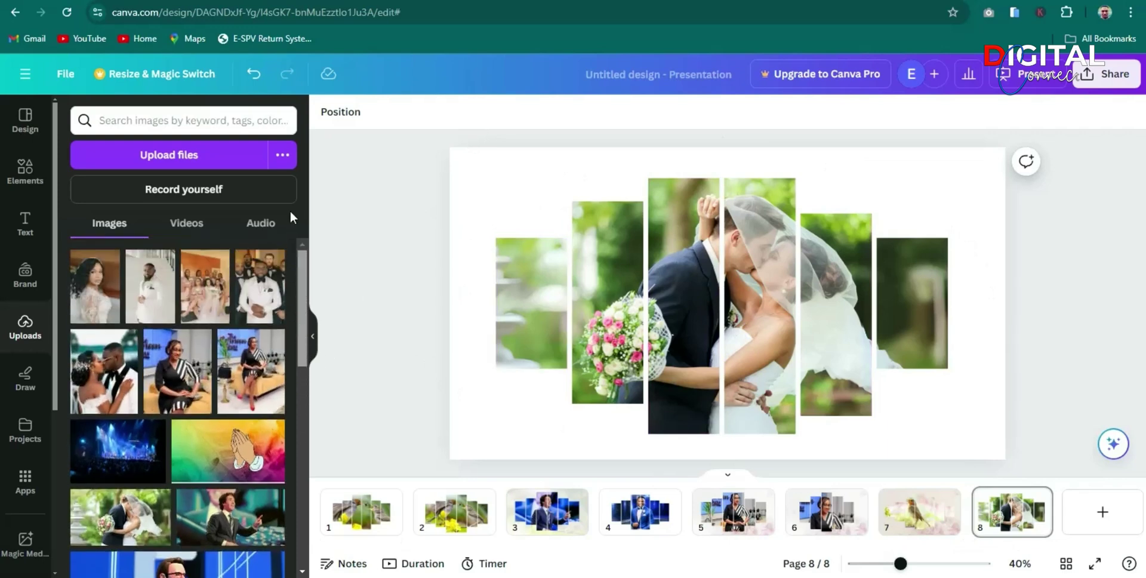
# Clear the old Frame search and list all recently used elements, scrolling down the grid.
pyautogui.click(27, 173)
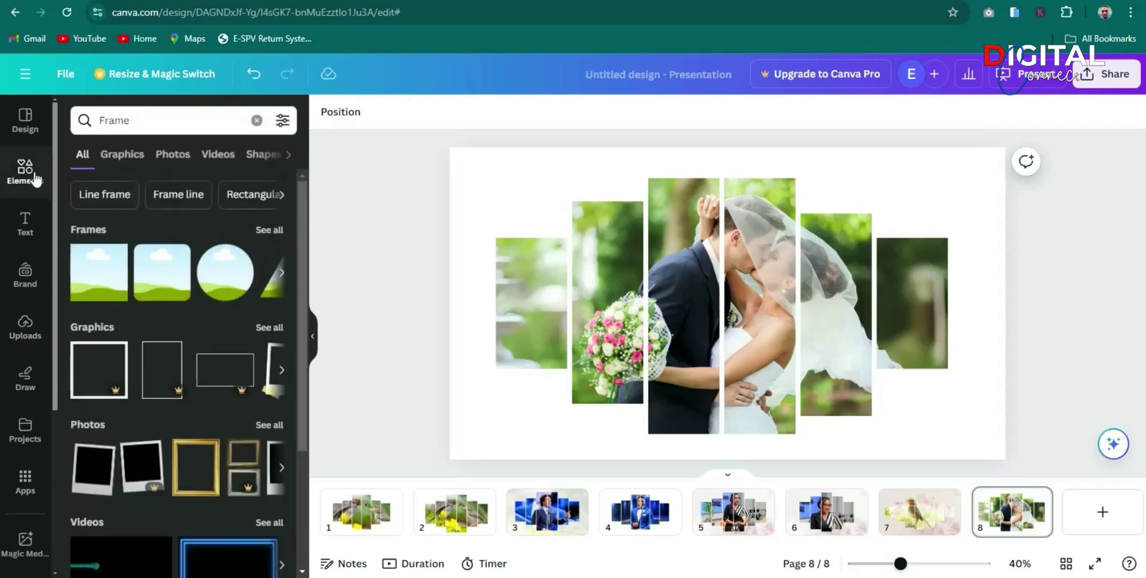
pyautogui.click(152, 122)
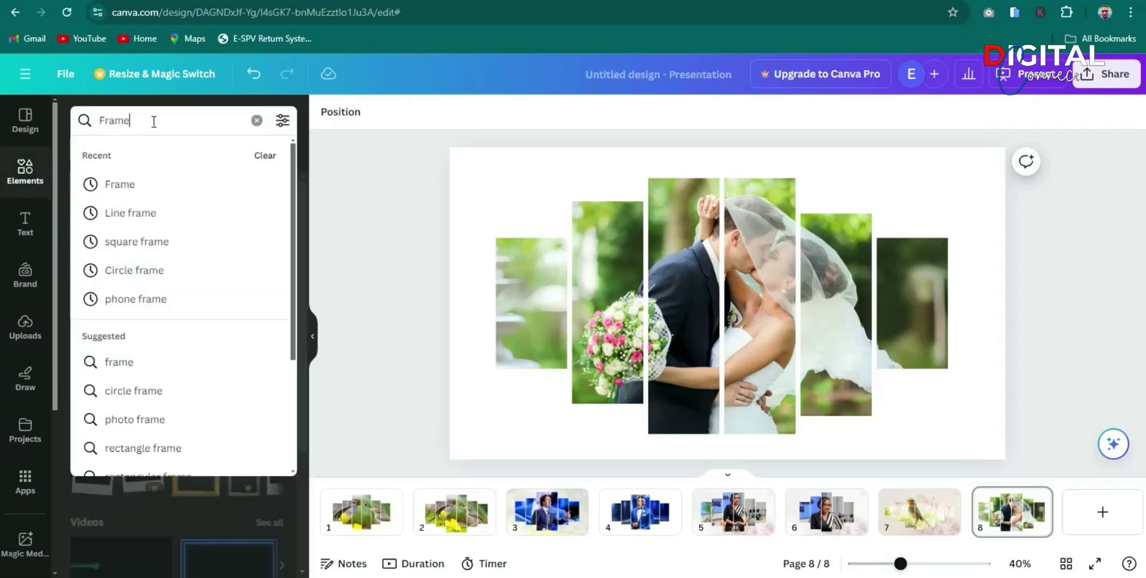
pyautogui.press('BackSpace')
pyautogui.press('BackSpace')
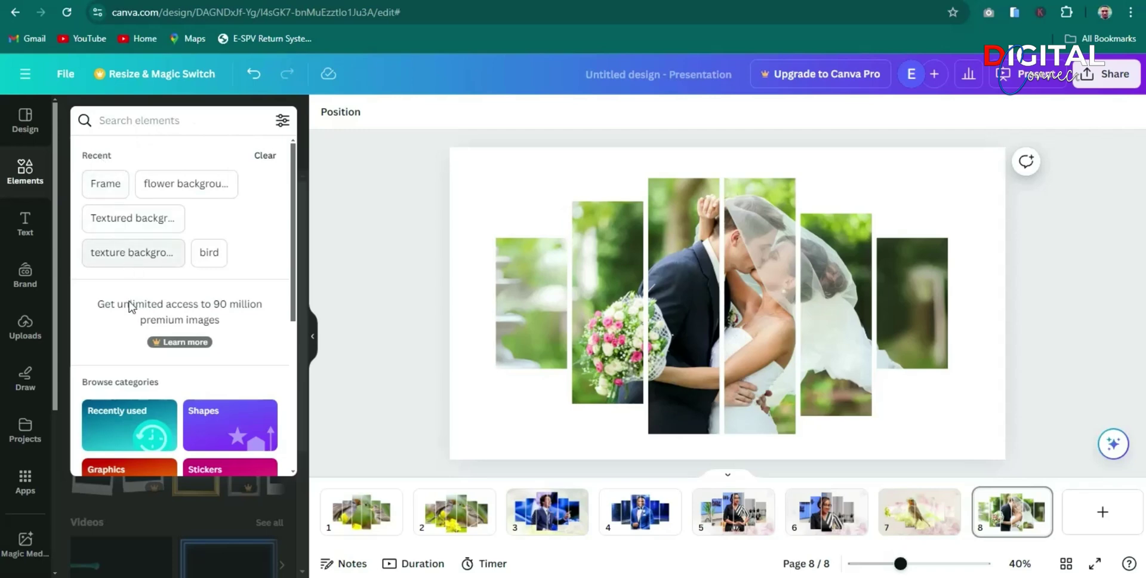
pyautogui.click(24, 179)
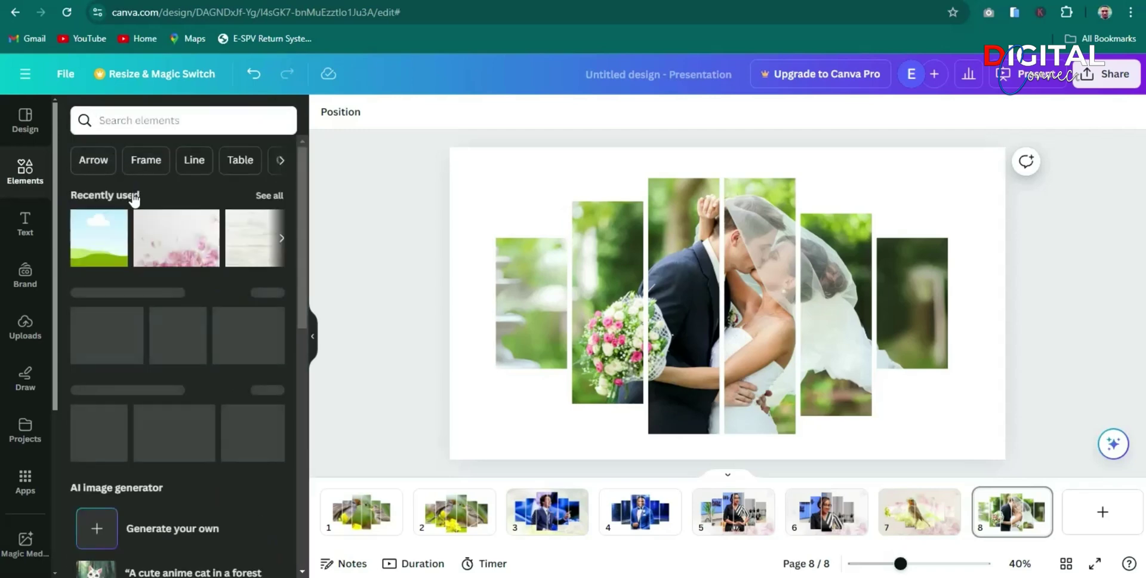
pyautogui.click(121, 199)
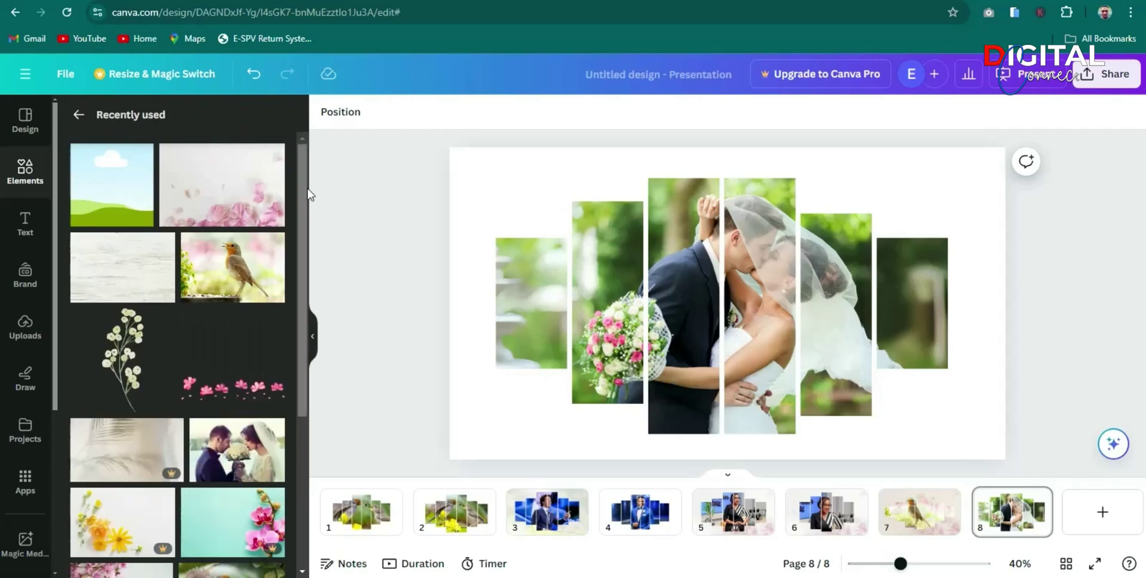
pyautogui.moveTo(309, 192); pyautogui.dragTo(307, 306)
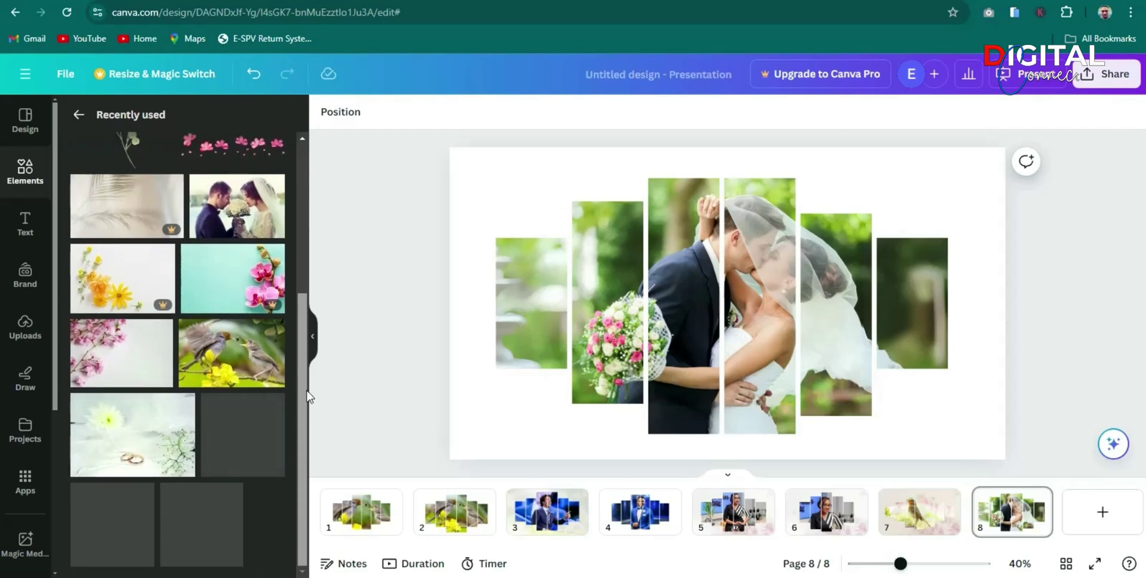
# Add the flower-and-rings photo, enlarge and centre it, then move it down the layer order.
pyautogui.click(142, 430)
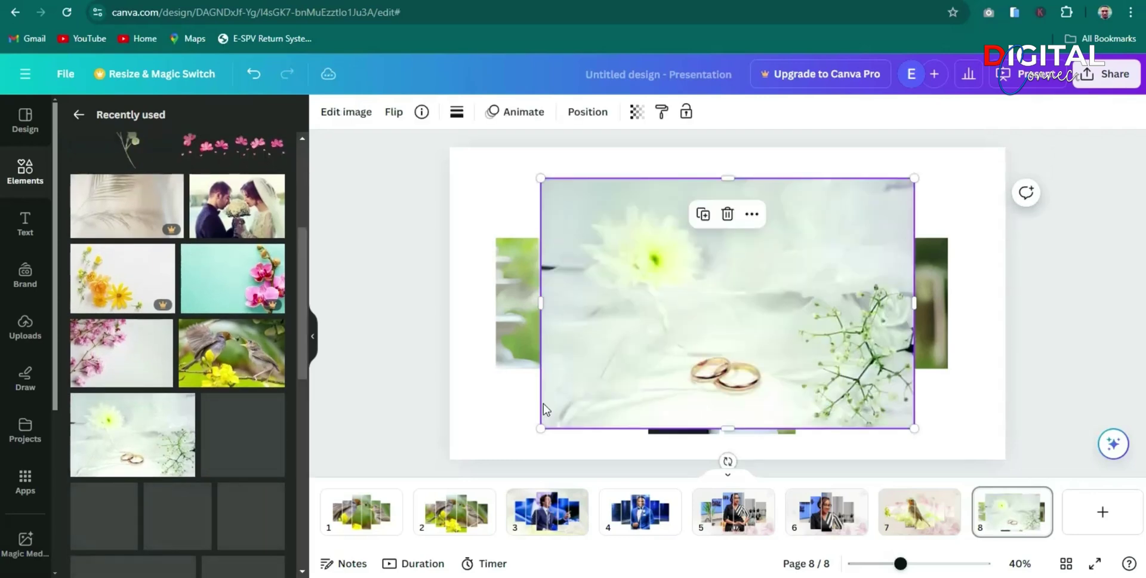
pyautogui.moveTo(541, 428); pyautogui.dragTo(482, 469)
pyautogui.moveTo(914, 178); pyautogui.dragTo(1001, 134)
pyautogui.moveTo(857, 212)
pyautogui.mouseDown()
pyautogui.moveTo(873, 218)
pyautogui.moveTo(862, 215)
pyautogui.moveTo(870, 195)
pyautogui.moveTo(871, 204)
pyautogui.mouseUp()
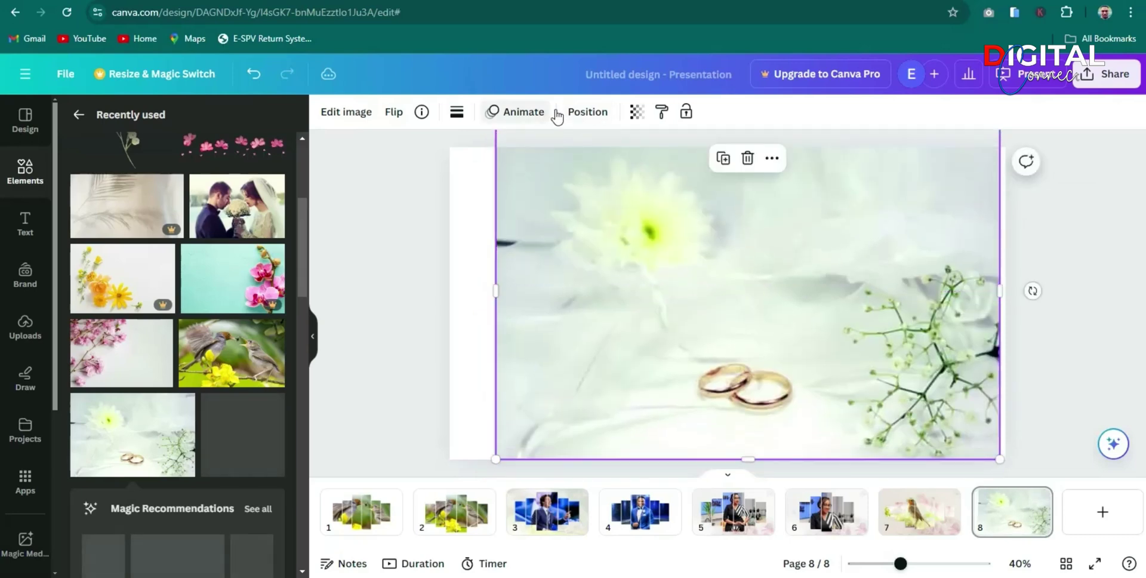
pyautogui.click(582, 114)
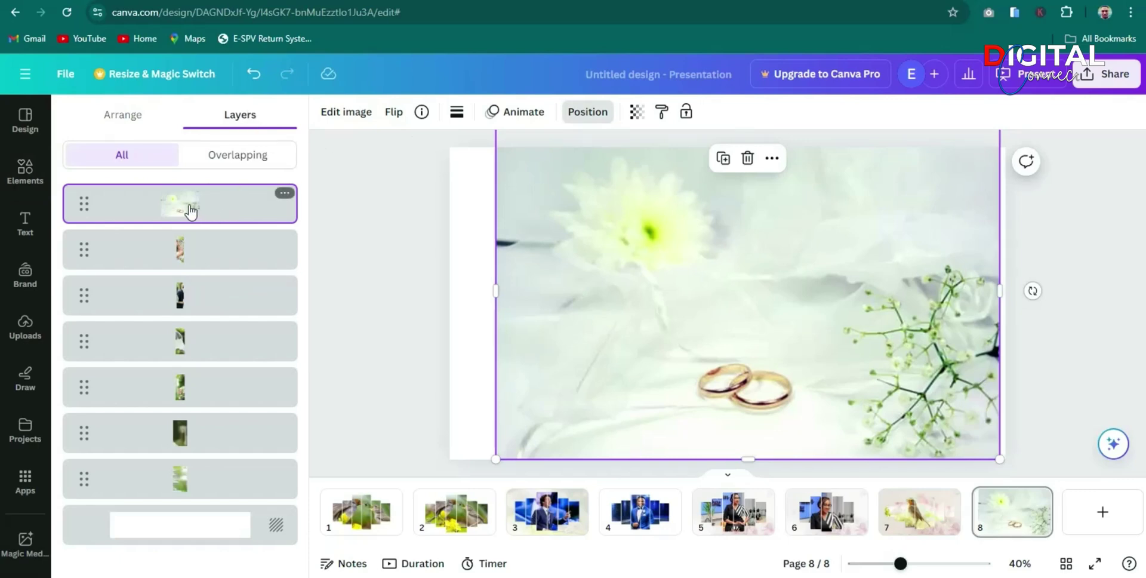
pyautogui.moveTo(189, 206); pyautogui.dragTo(189, 506)
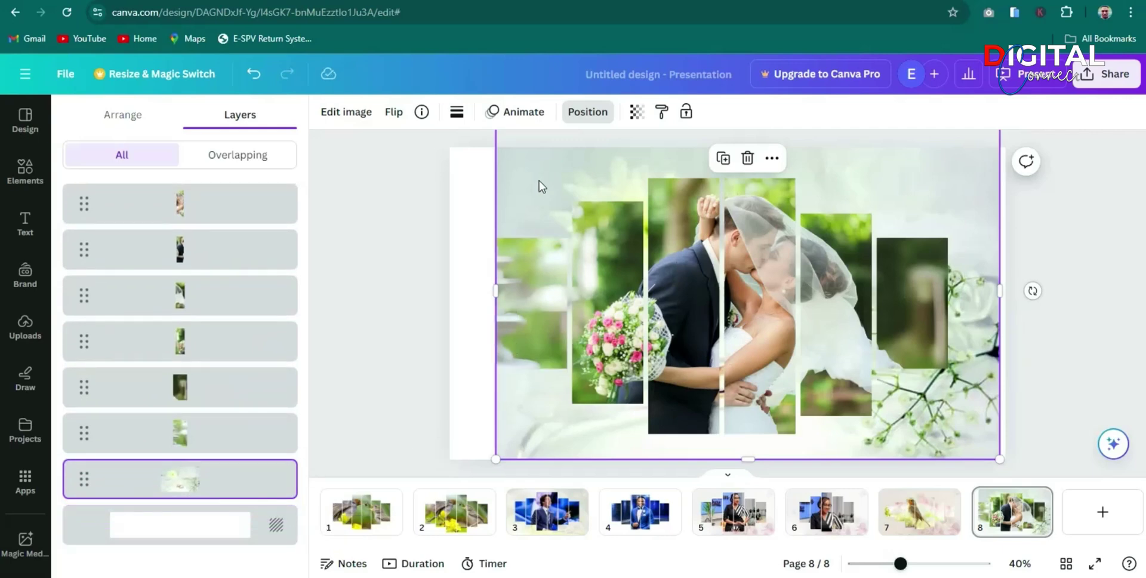
# Align and resize the floral background so its edges match the page on every side.
pyautogui.moveTo(539, 180); pyautogui.dragTo(494, 197)
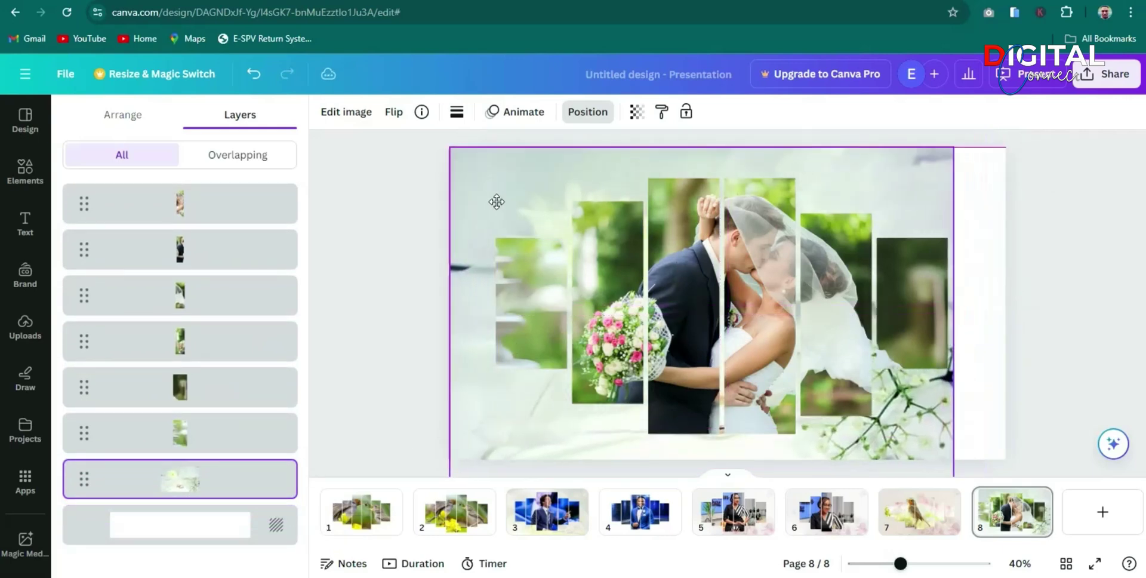
pyautogui.moveTo(954, 317); pyautogui.dragTo(1006, 319)
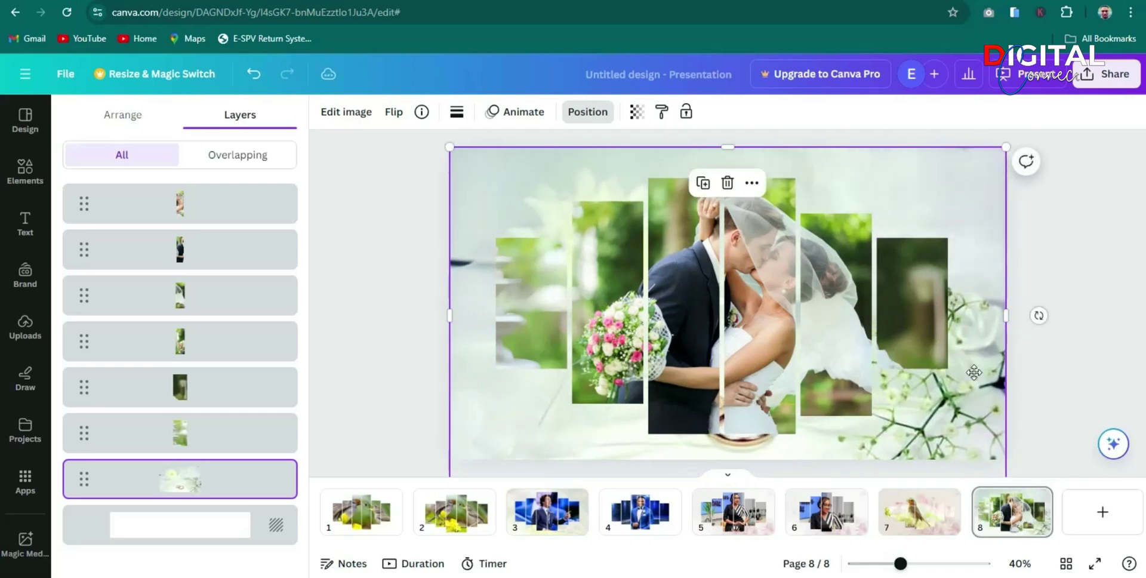
pyautogui.moveTo(972, 389)
pyautogui.mouseDown()
pyautogui.moveTo(974, 365)
pyautogui.moveTo(973, 384)
pyautogui.mouseUp()
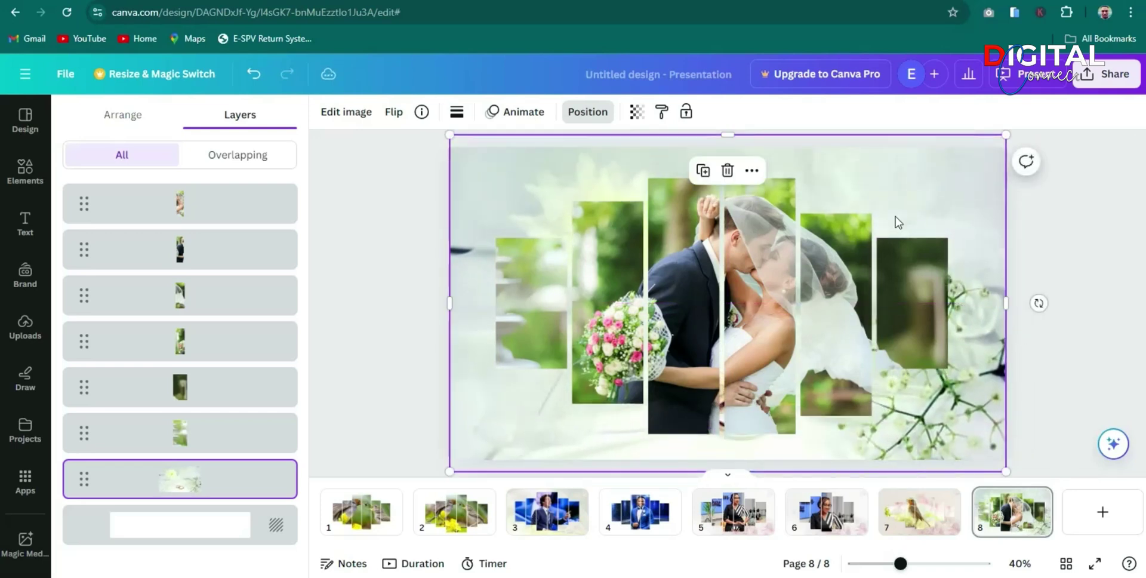
pyautogui.moveTo(727, 151); pyautogui.dragTo(727, 147)
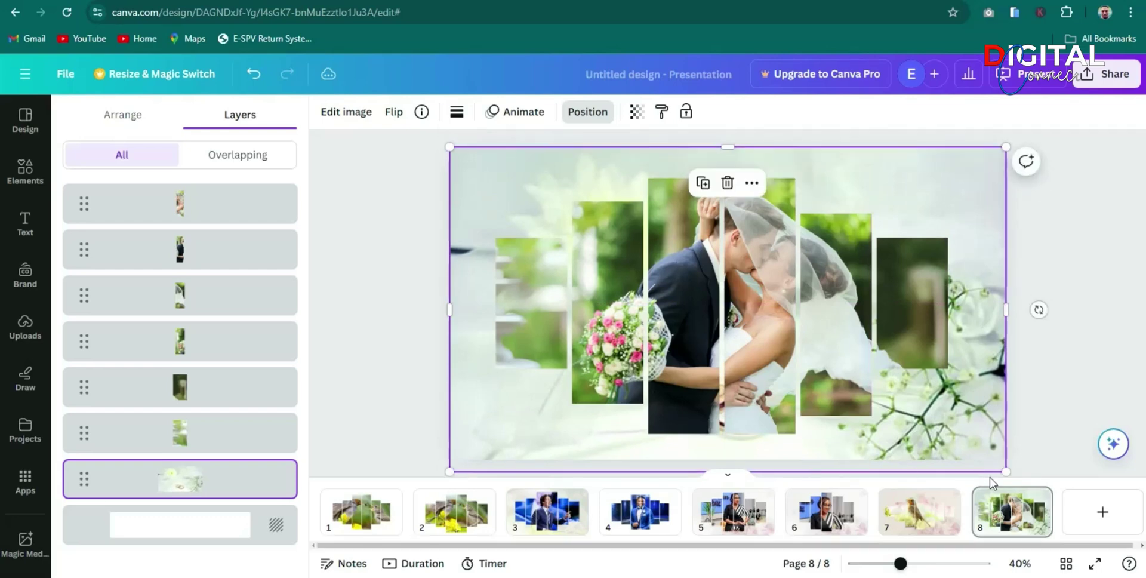
pyautogui.moveTo(1005, 471); pyautogui.dragTo(980, 454)
pyautogui.moveTo(990, 304); pyautogui.dragTo(1006, 304)
pyautogui.moveTo(466, 455); pyautogui.dragTo(464, 452)
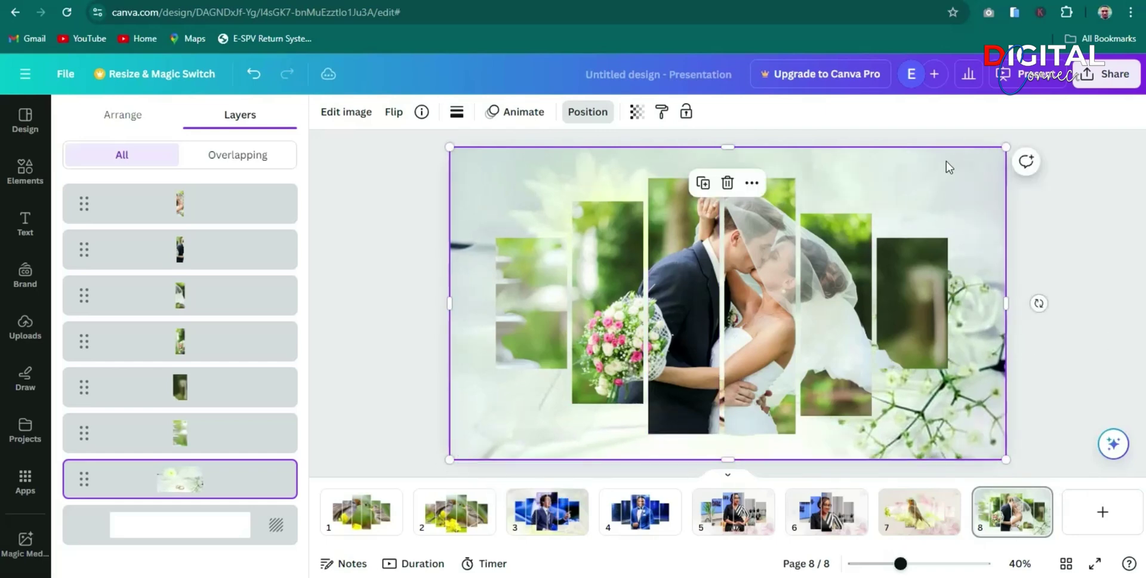
# Lower the floral background's transparency to 27, then deselect it.
pyautogui.click(636, 112)
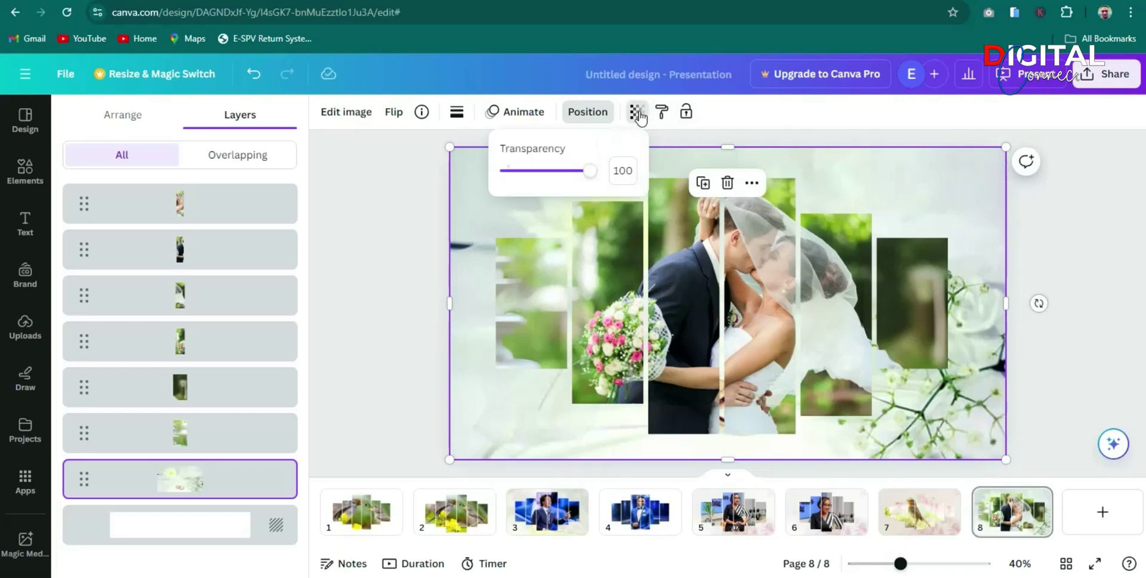
pyautogui.moveTo(591, 172); pyautogui.dragTo(531, 197)
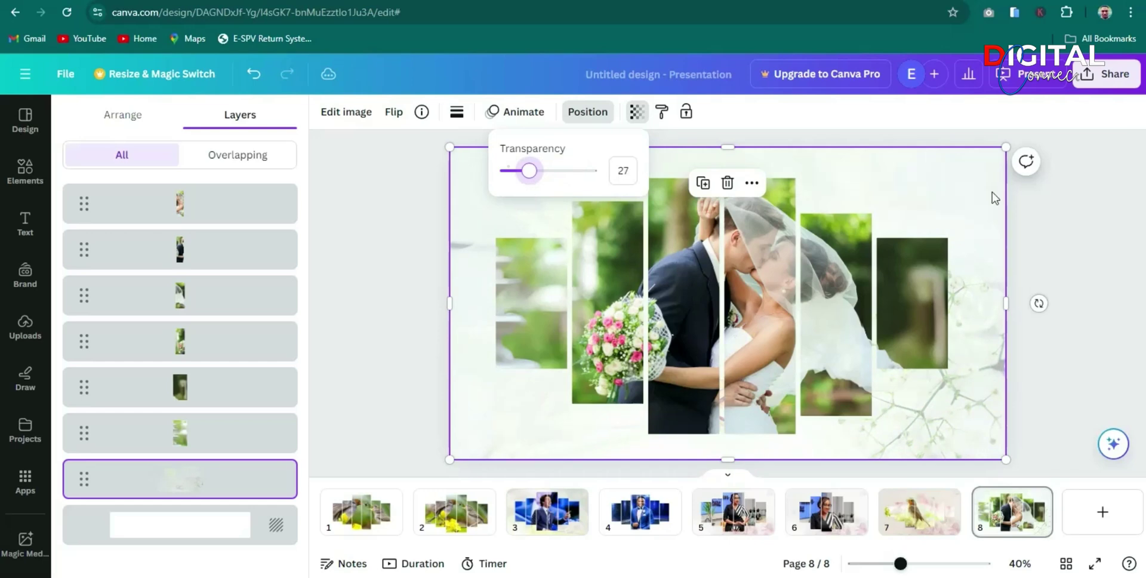
pyautogui.click(1086, 209)
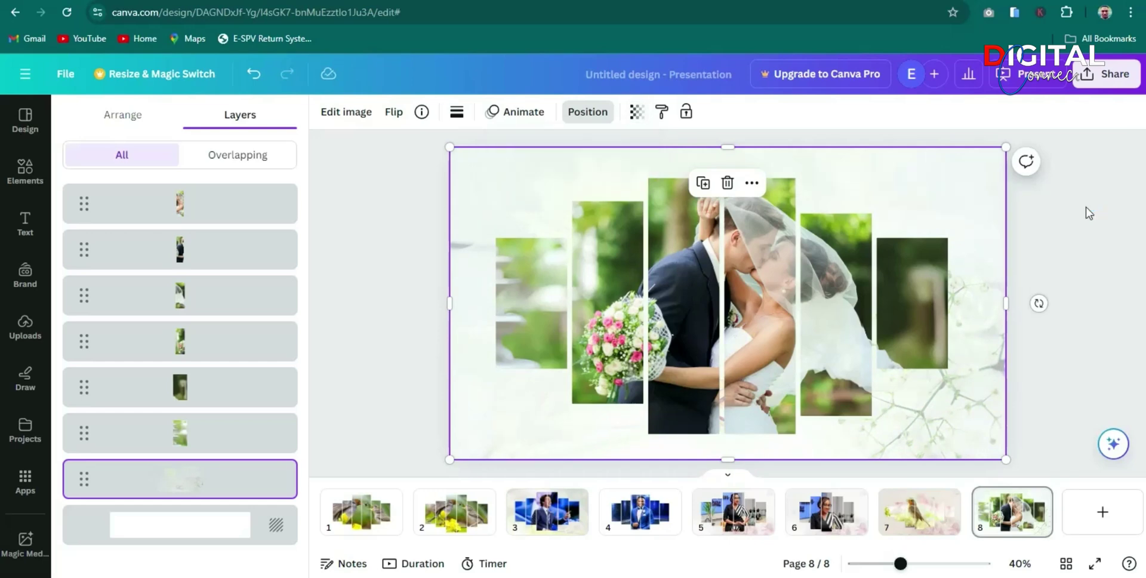
pyautogui.click(973, 135)
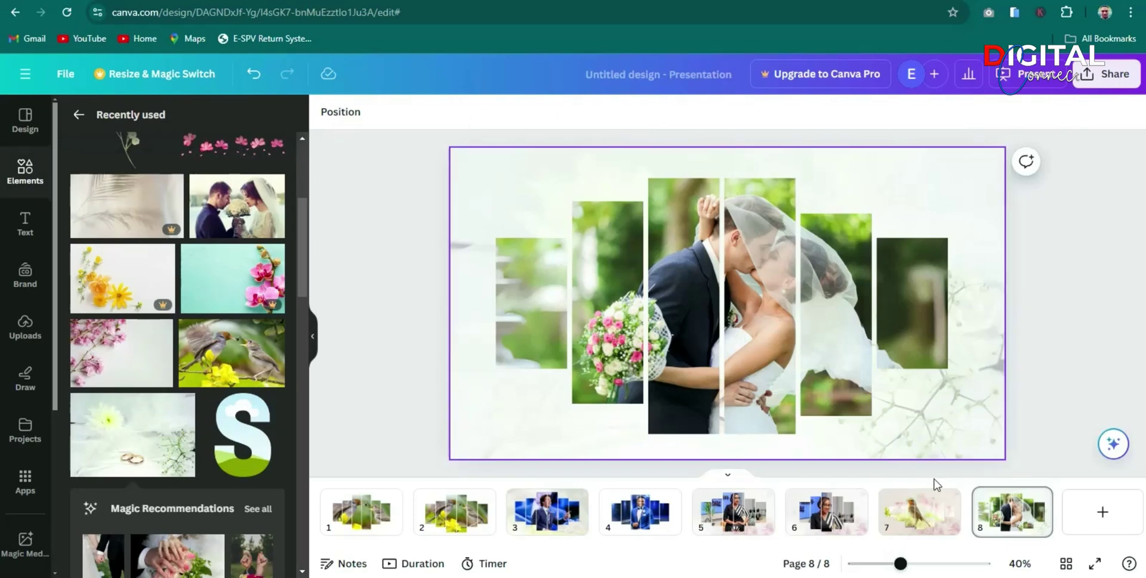
# Move back through slides 7, 6, 5, 4, 3 and 2 to reach slide 1.
pyautogui.click(929, 522)
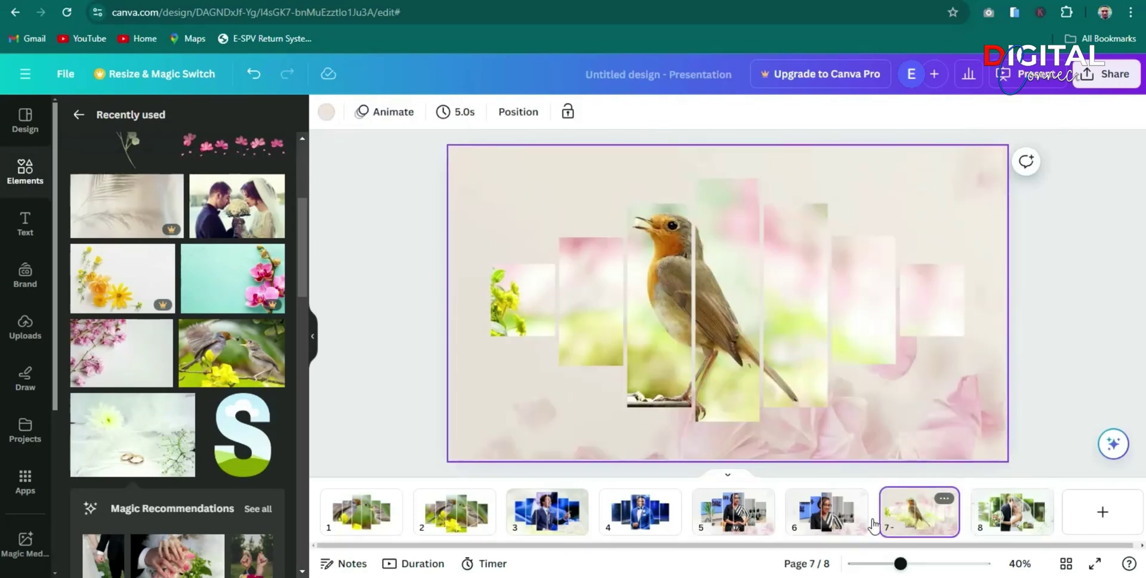
pyautogui.click(838, 521)
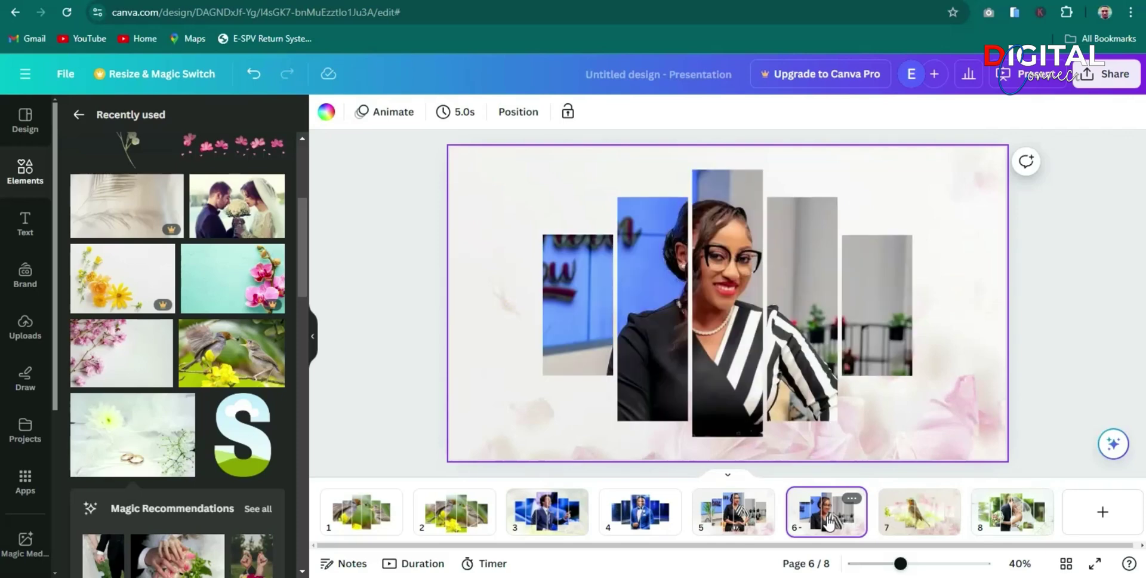
pyautogui.click(737, 521)
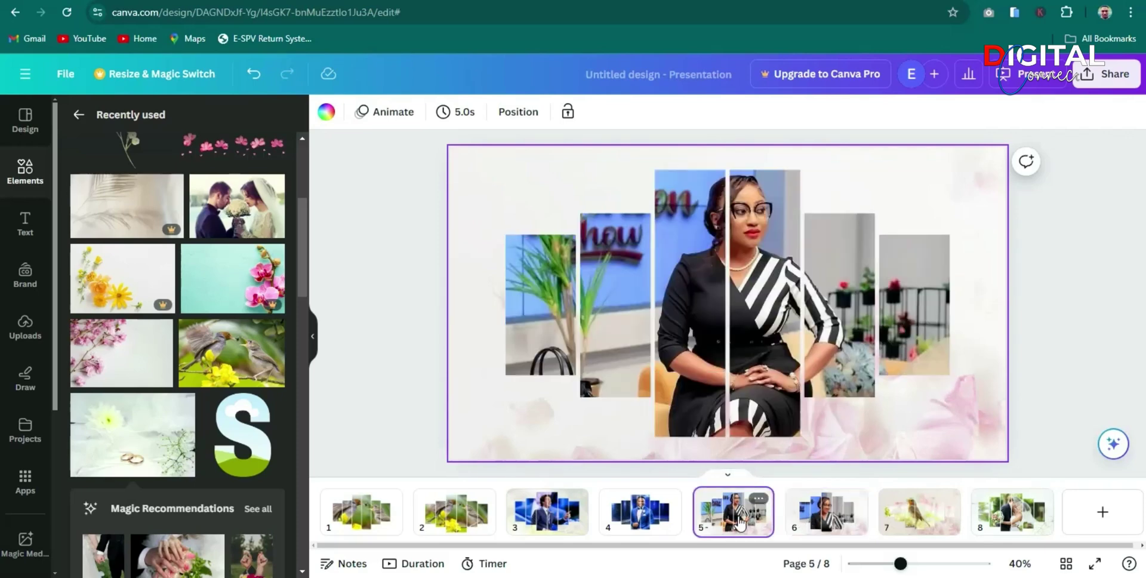
pyautogui.click(652, 517)
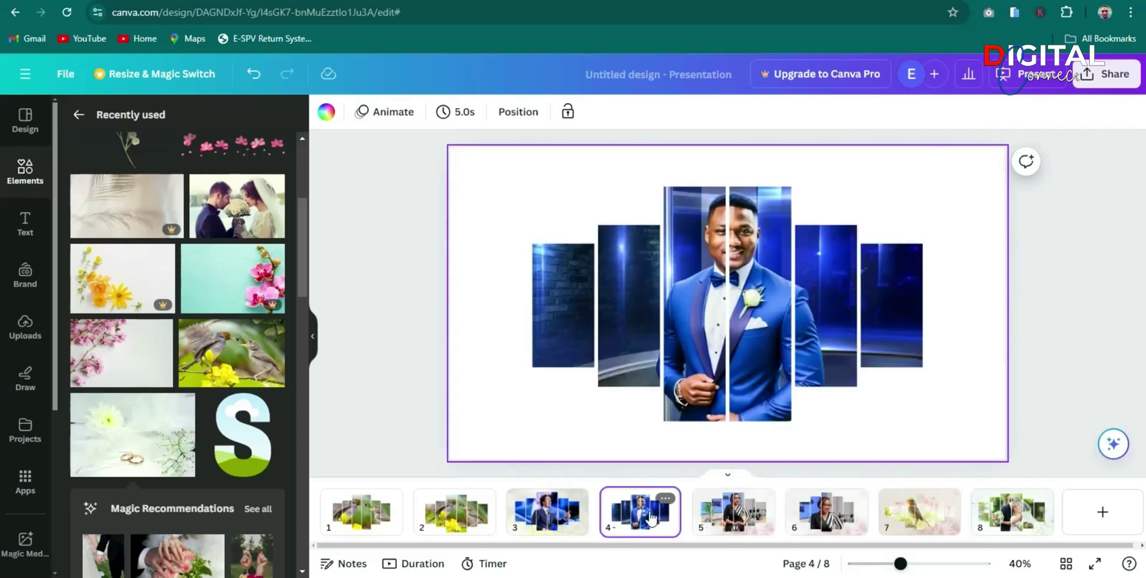
pyautogui.click(552, 515)
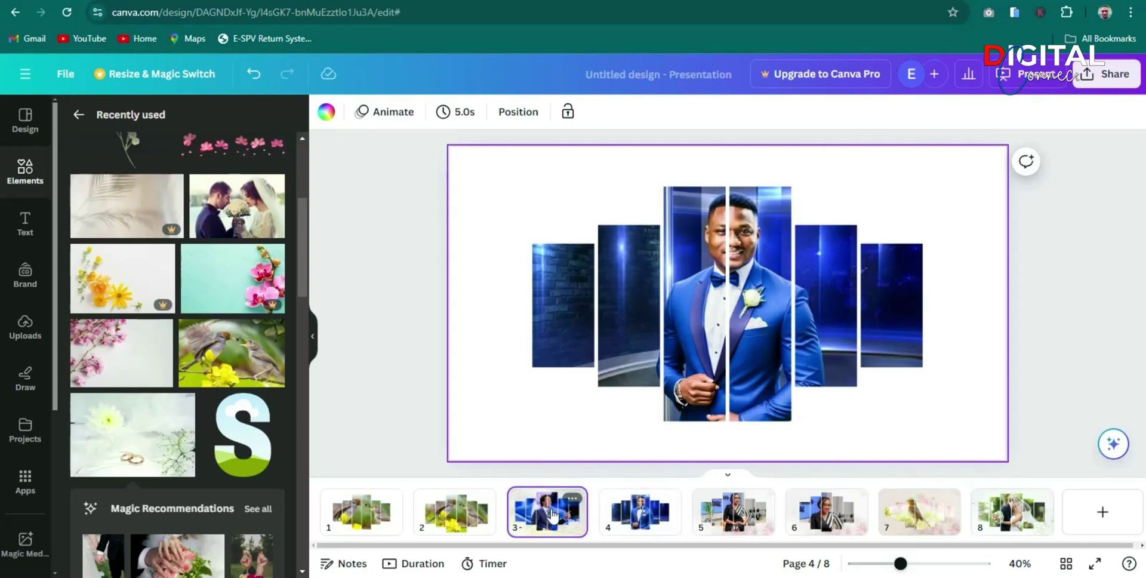
pyautogui.click(472, 518)
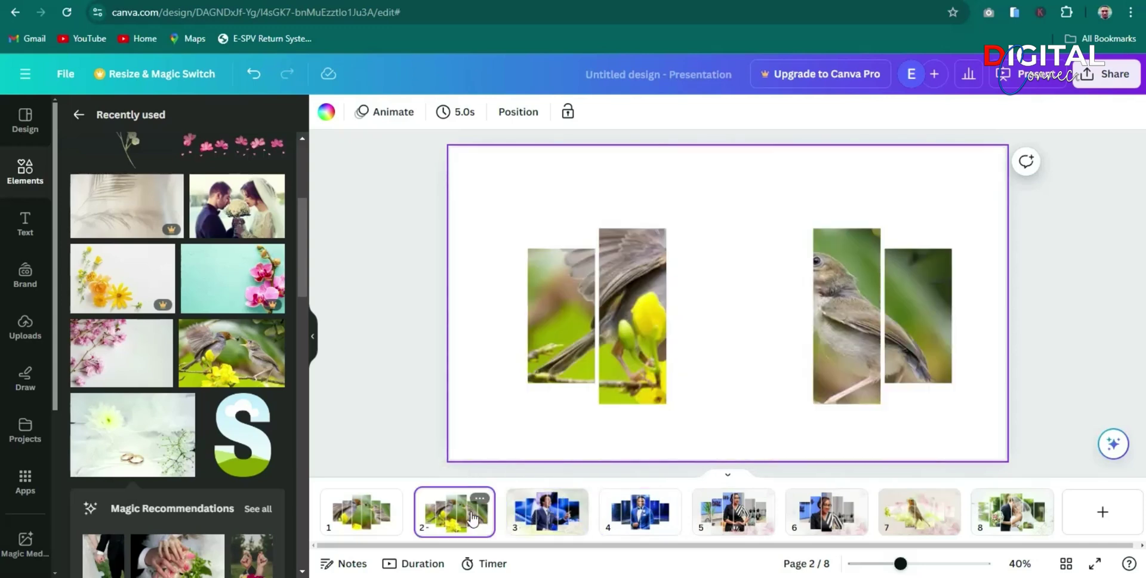
pyautogui.click(361, 513)
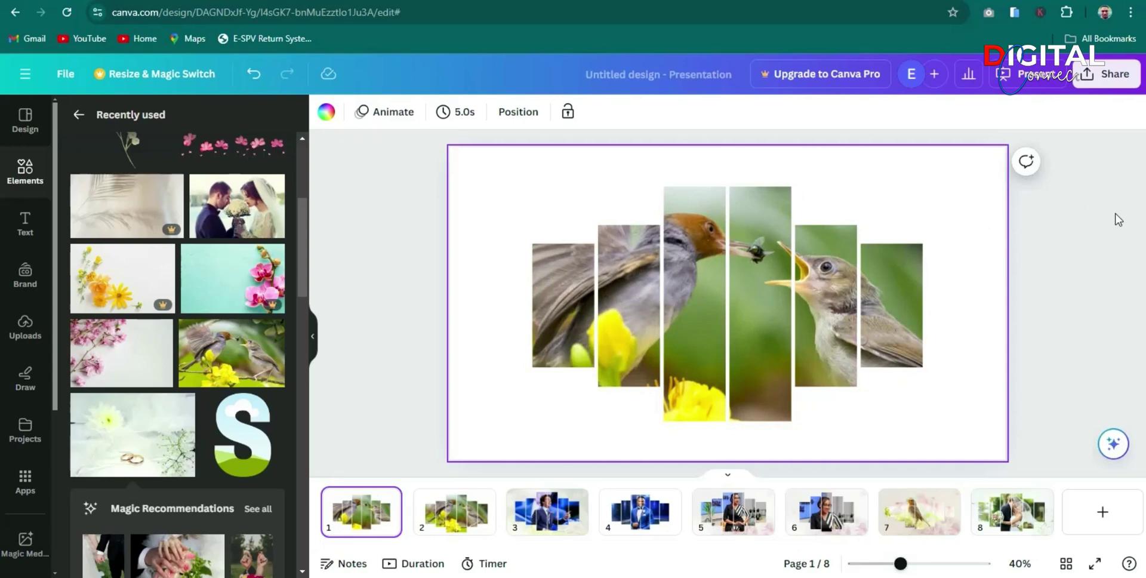
# Download only page 8 of the design as a PDF Standard file.
pyautogui.click(1111, 74)
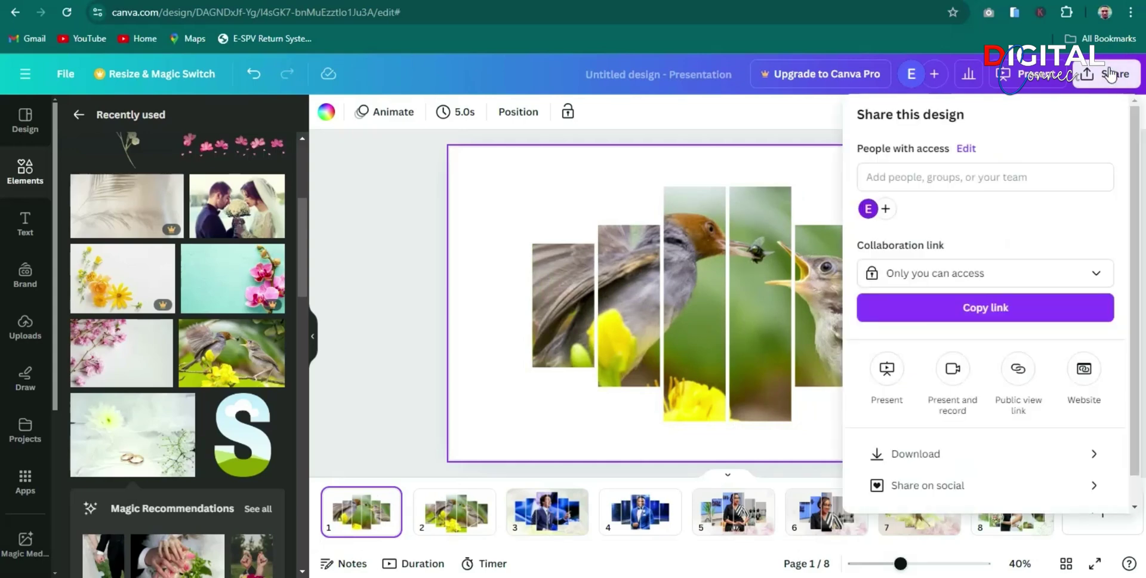
pyautogui.click(922, 454)
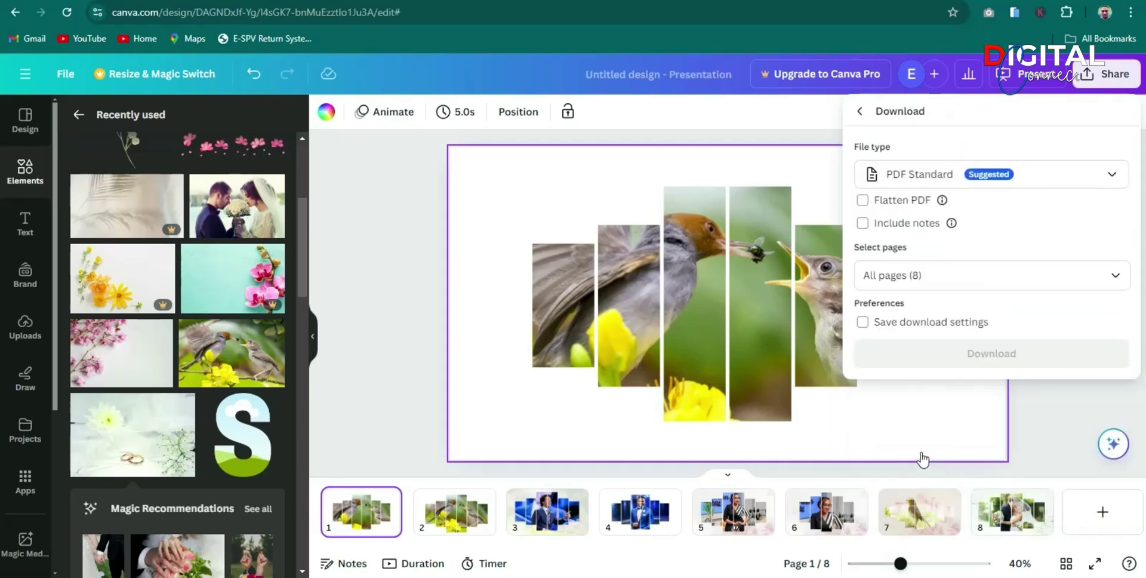
pyautogui.click(1013, 179)
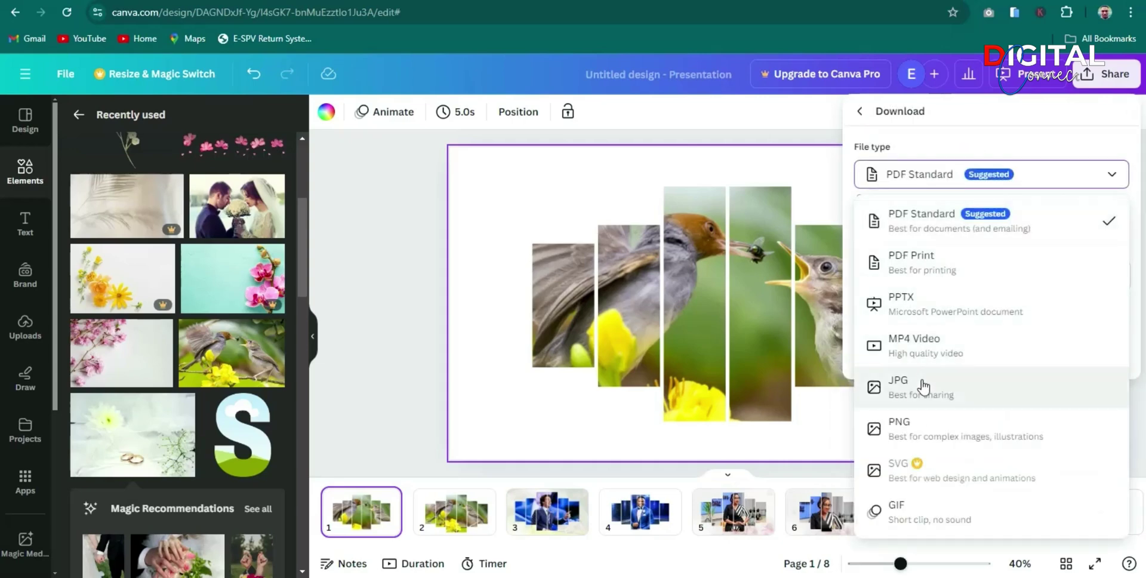
pyautogui.press('Escape')
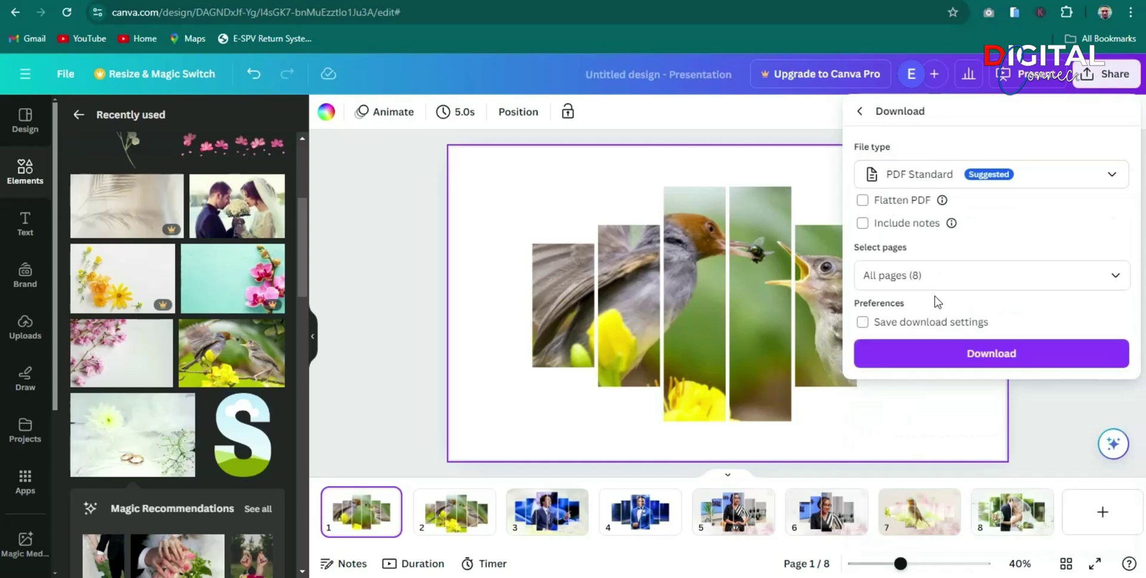
pyautogui.click(1027, 273)
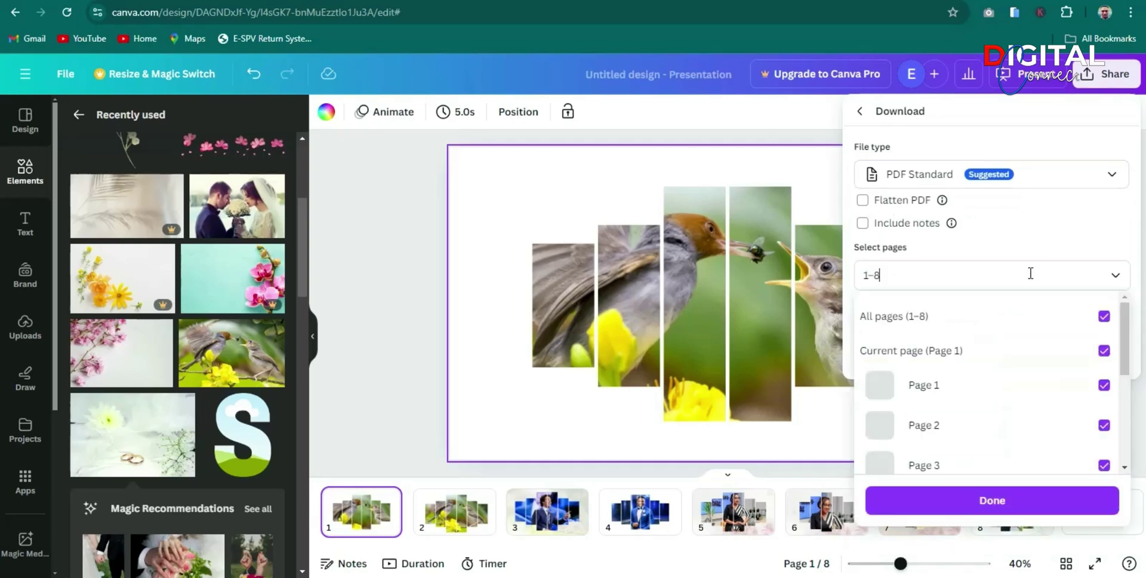
pyautogui.click(1104, 316)
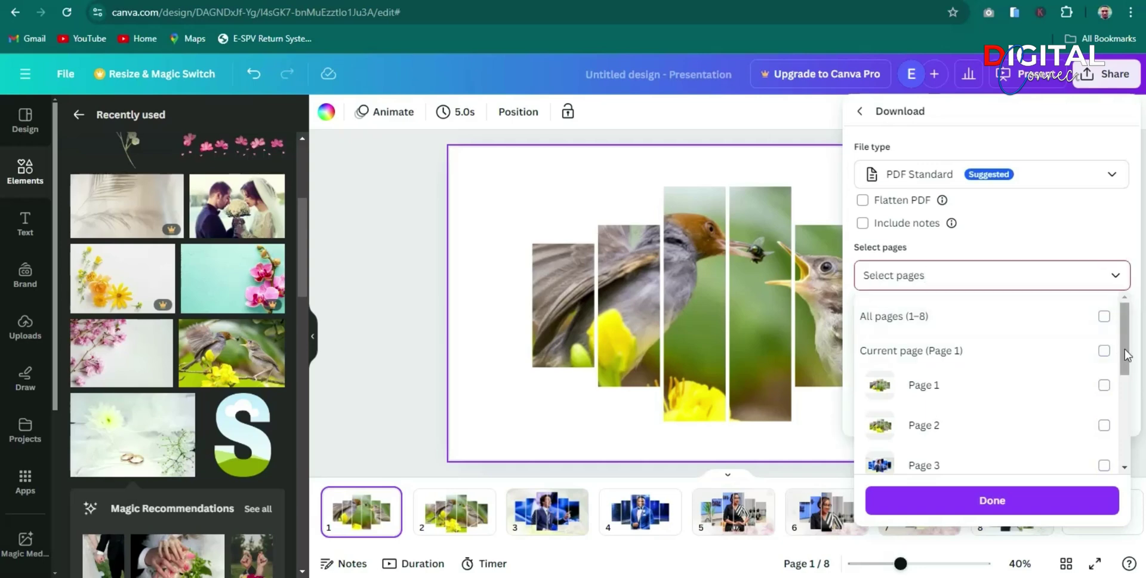
pyautogui.scroll(-5, 1125, 454)
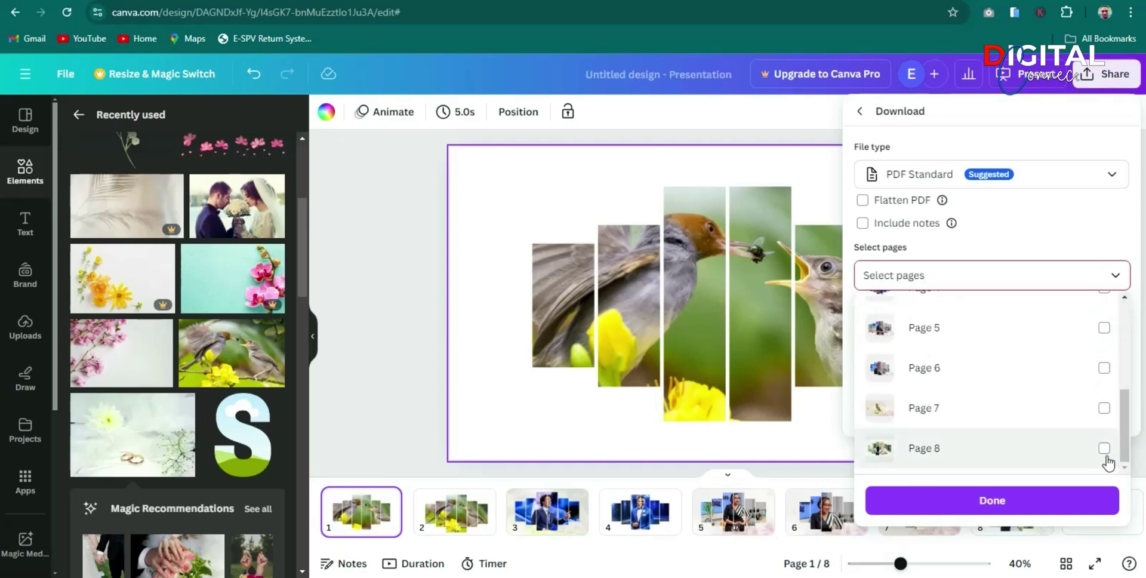
pyautogui.click(1104, 448)
pyautogui.click(1007, 505)
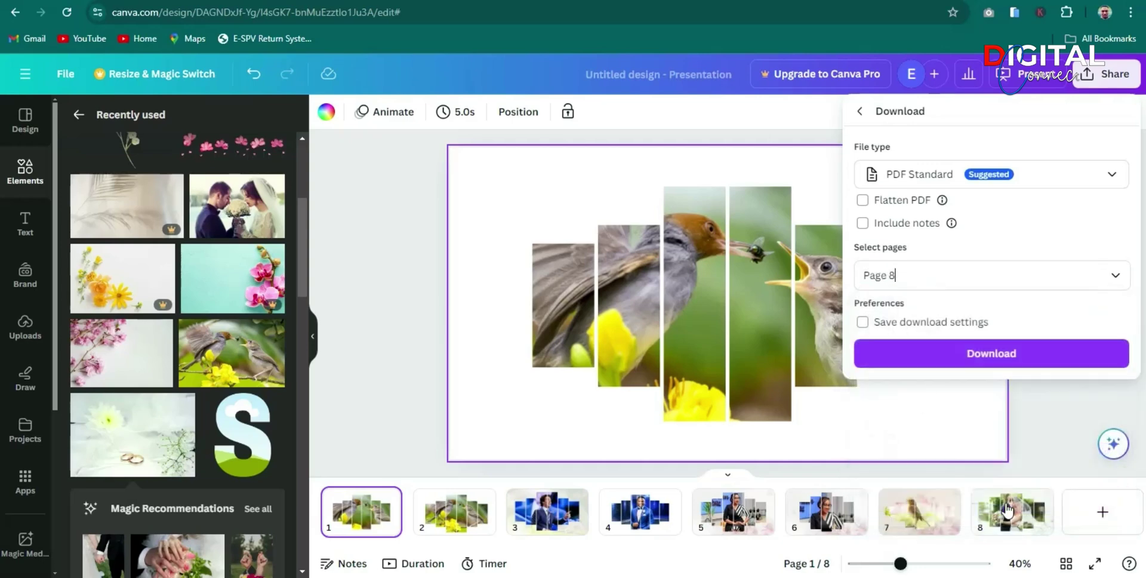
pyautogui.click(992, 363)
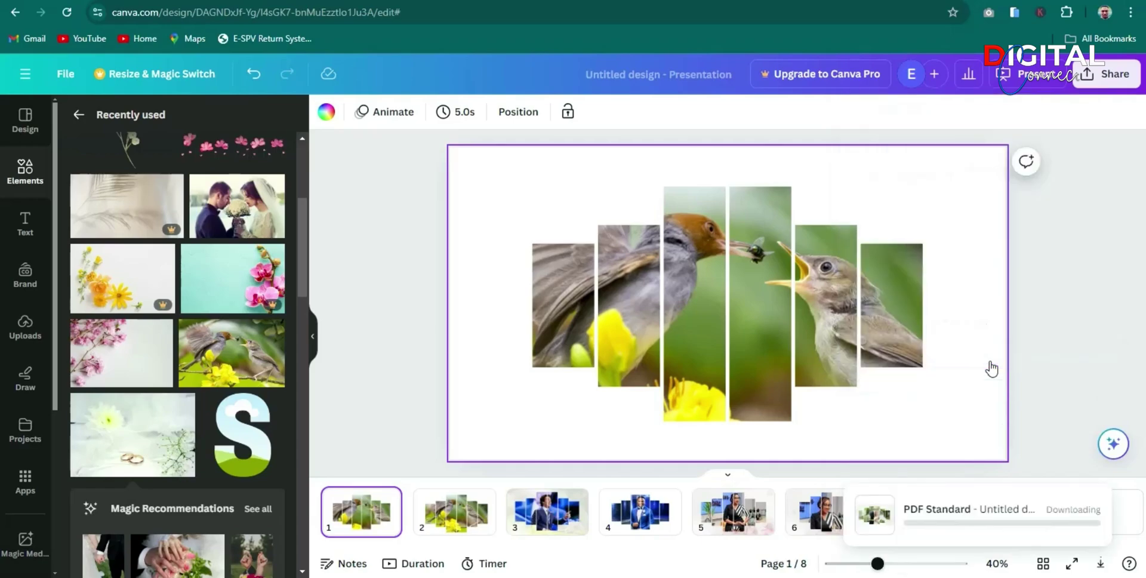